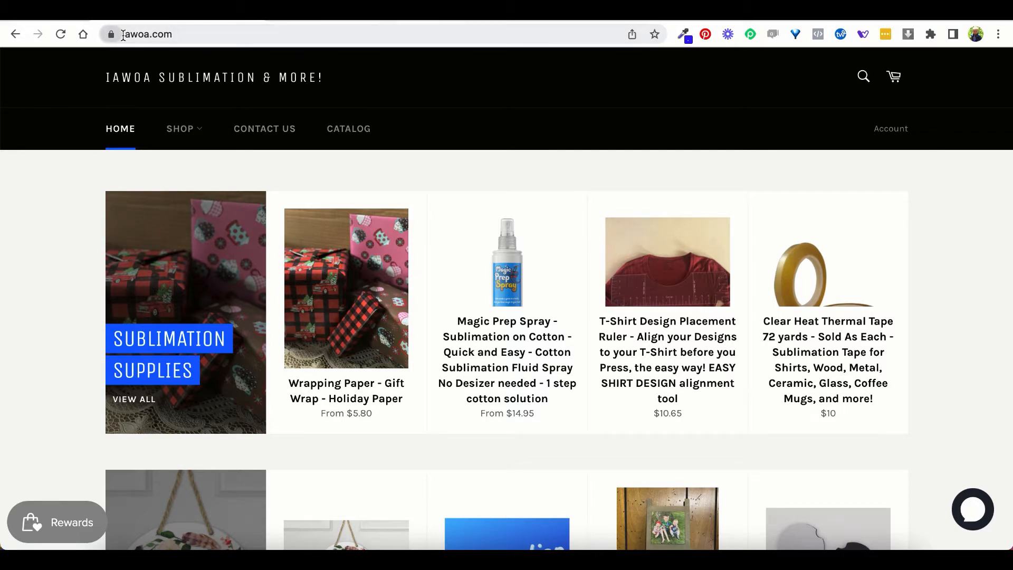
Open the Create Your Own Custom Gang Sheet product in the DTF collection and launch its custom gang sheet designer
{"action": "left_click", "coordinate": [161, 35]}
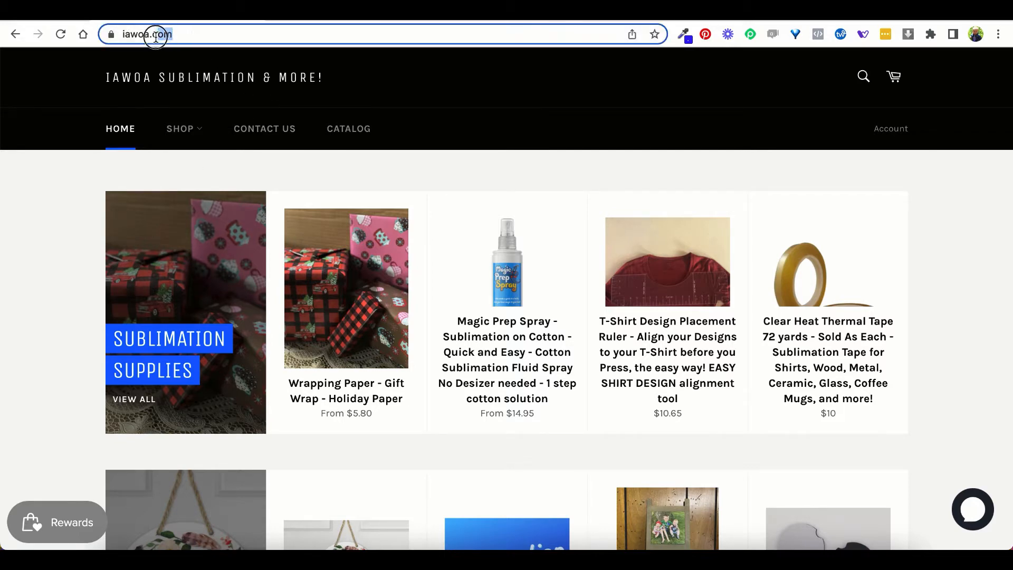
{"action": "left_click", "coordinate": [61, 207]}
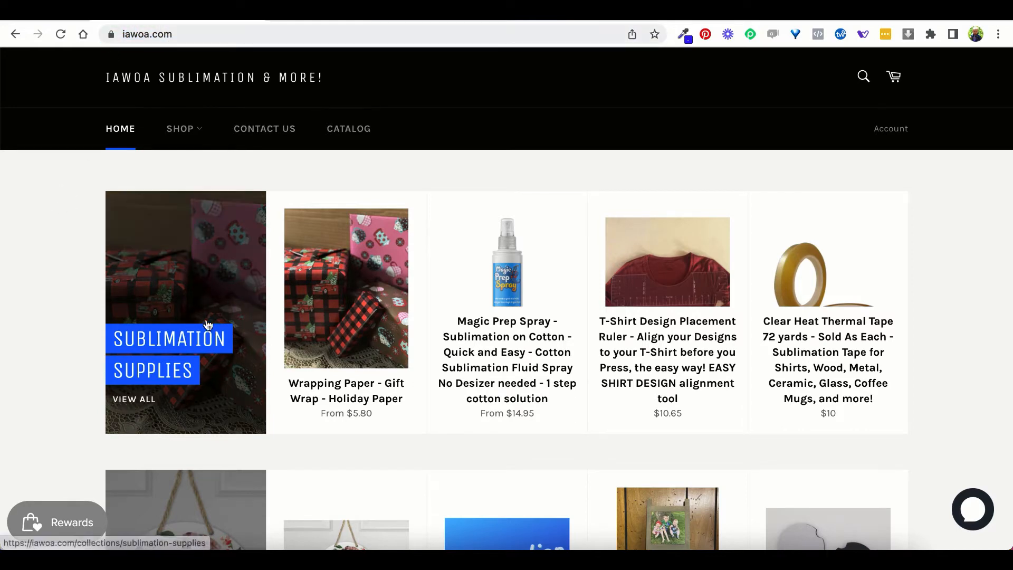
{"action": "mouse_move", "coordinate": [181, 134]}
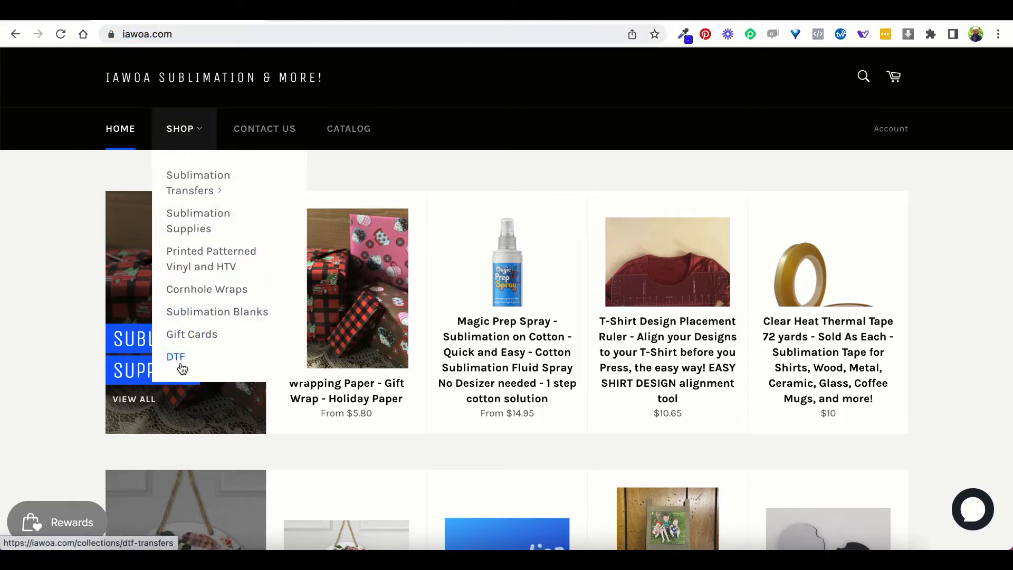
{"action": "left_click", "coordinate": [181, 356]}
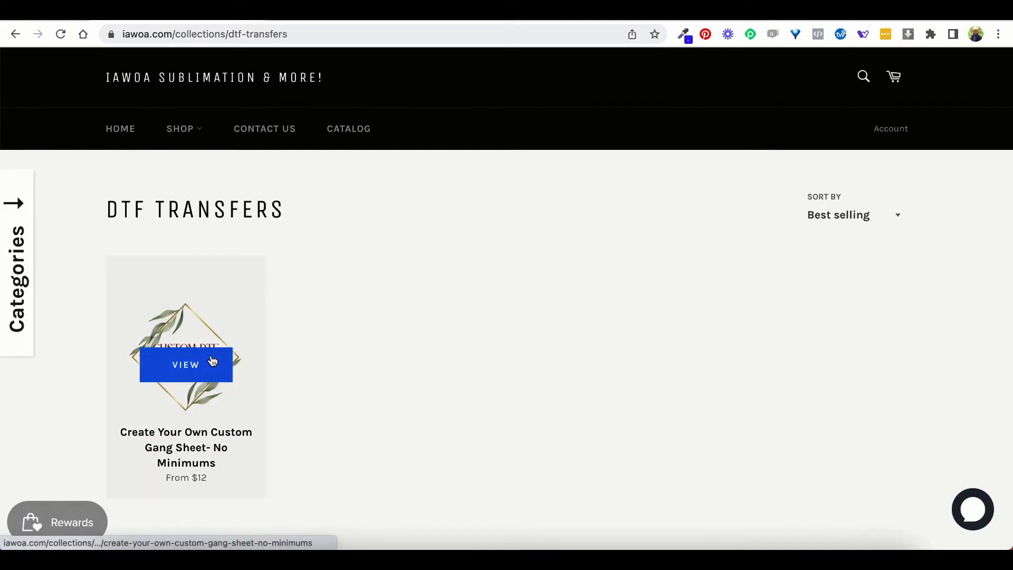
{"action": "left_click", "coordinate": [213, 361]}
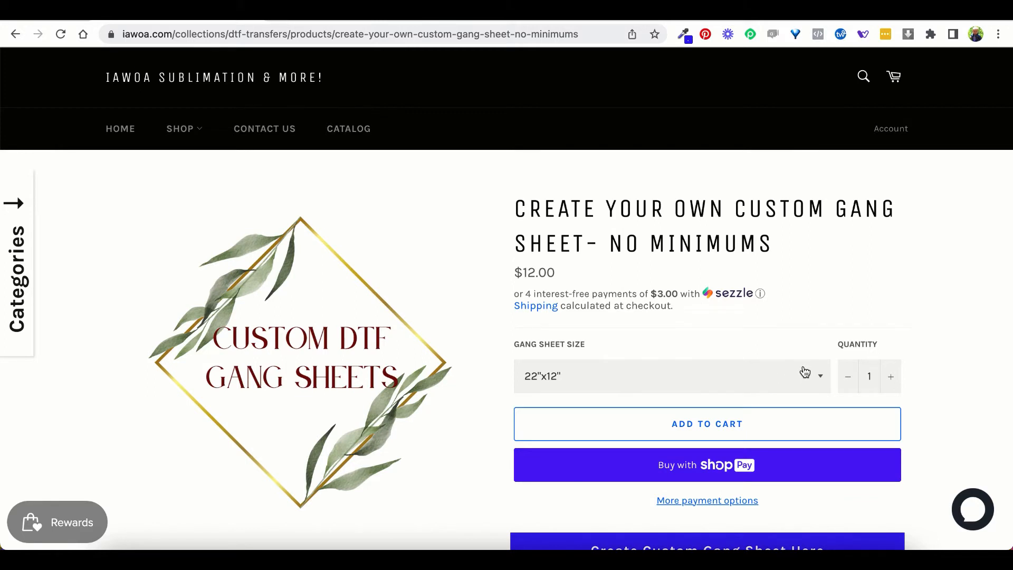
{"action": "scroll", "coordinate": [805, 373], "scroll_direction": "down", "scroll_amount": 2}
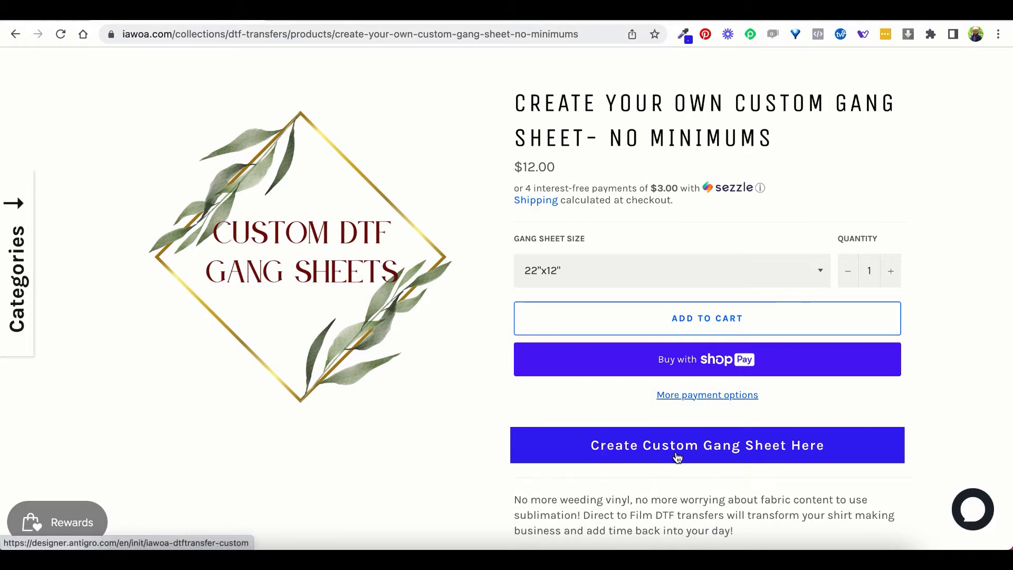
{"action": "left_click", "coordinate": [707, 452]}
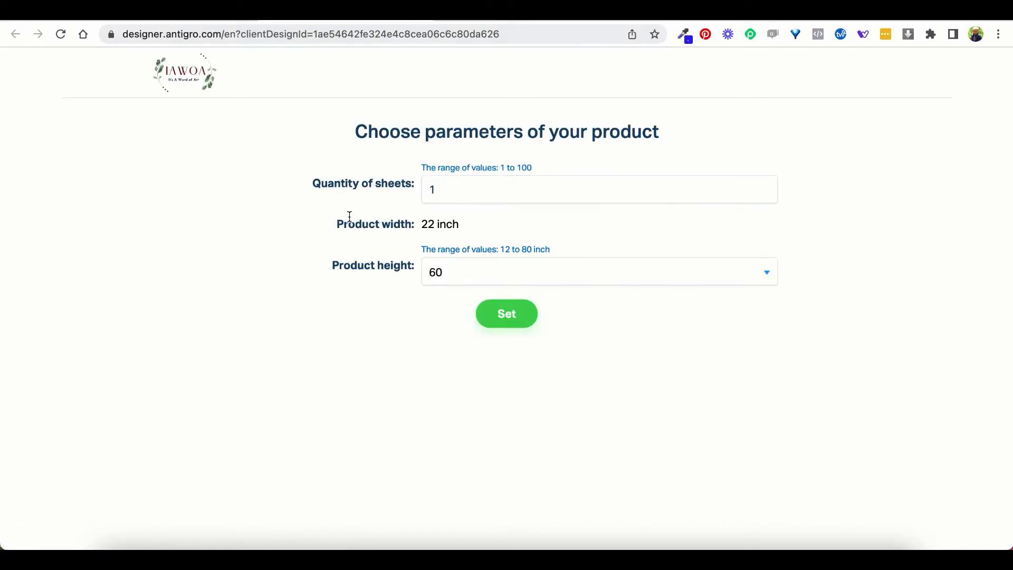
Set up one sheet with a product height of 24 inches and open the design canvas
{"action": "left_click", "coordinate": [485, 197]}
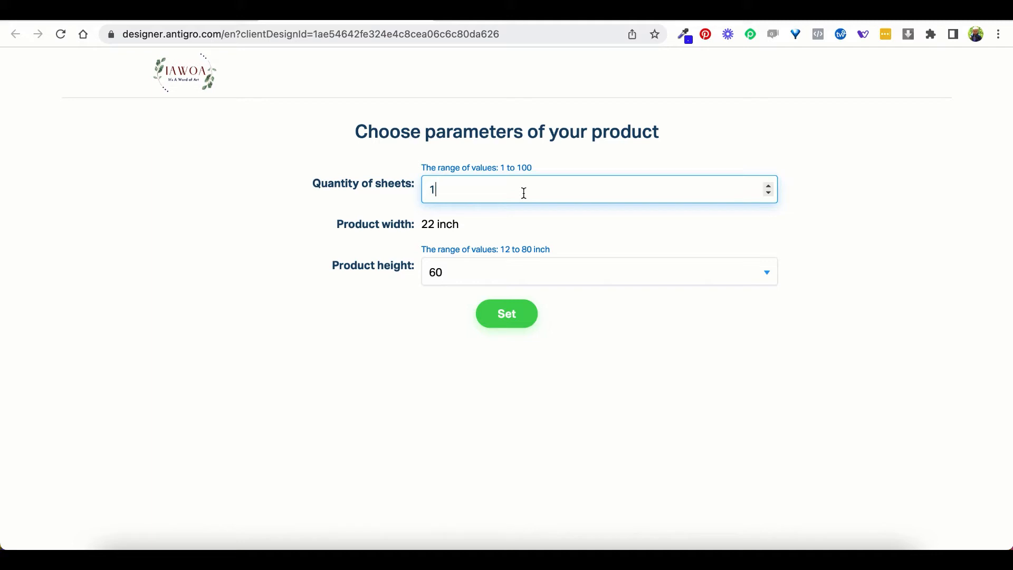
{"action": "left_click", "coordinate": [495, 281]}
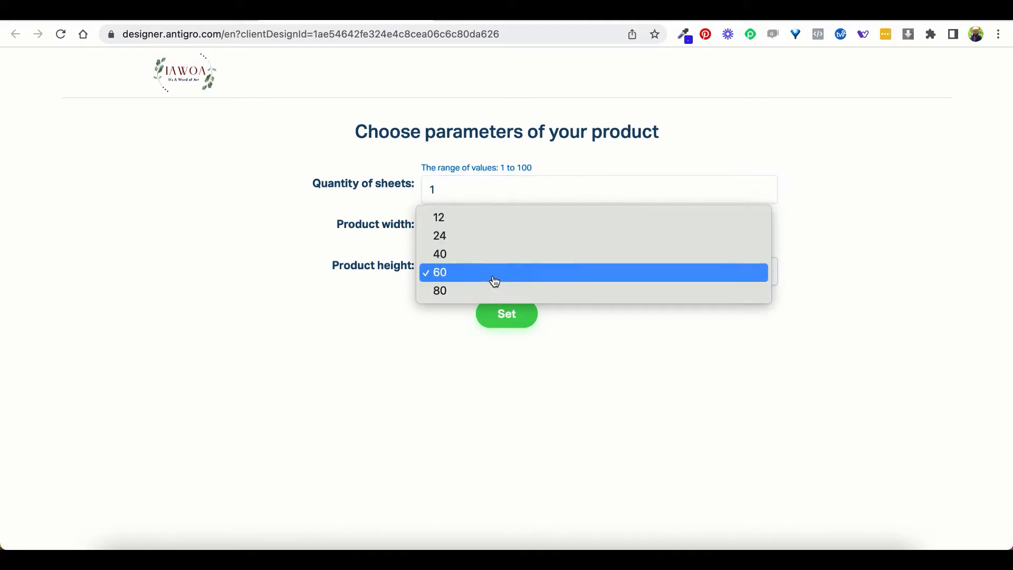
{"action": "left_click", "coordinate": [478, 237]}
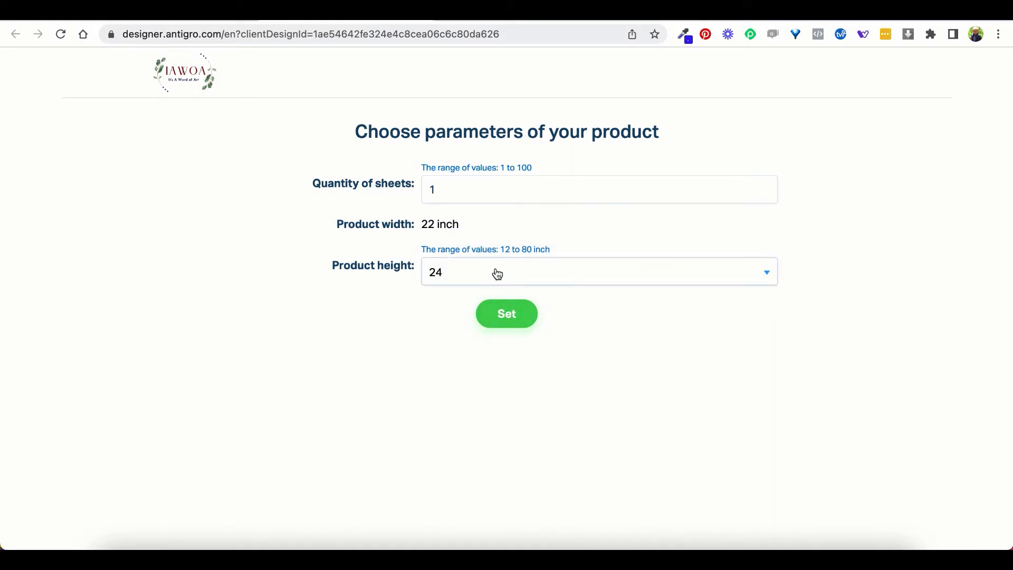
{"action": "left_click", "coordinate": [501, 317]}
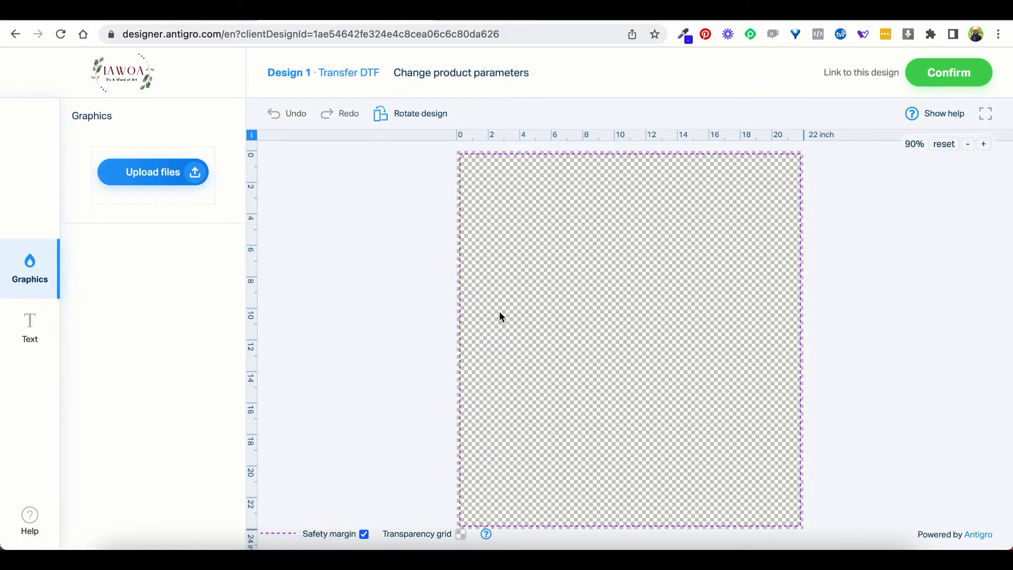
Upload the graphic Football-89.jpg from the Football folder
{"action": "left_click", "coordinate": [138, 174]}
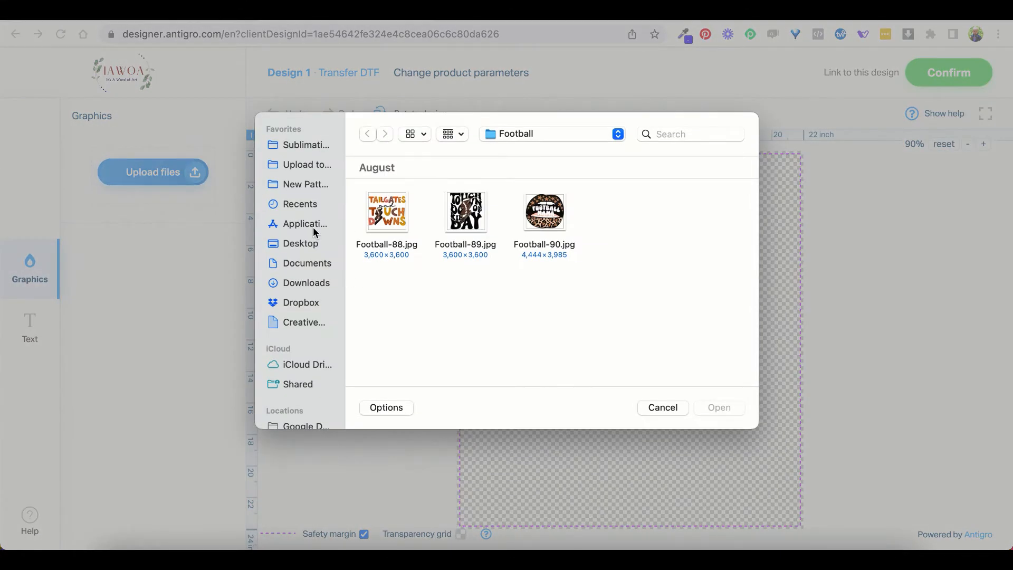
{"action": "left_click", "coordinate": [459, 214]}
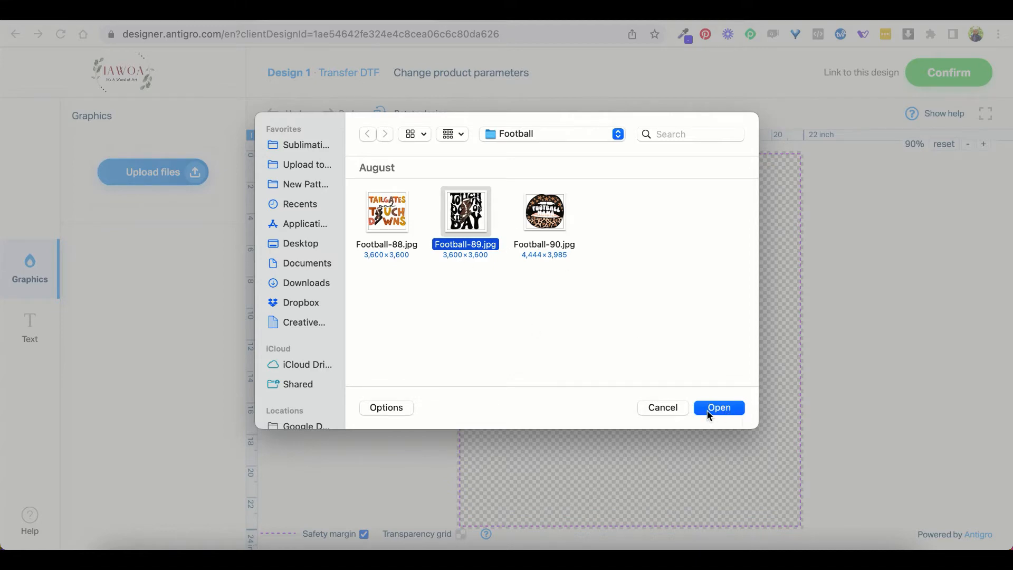
{"action": "left_click", "coordinate": [708, 412]}
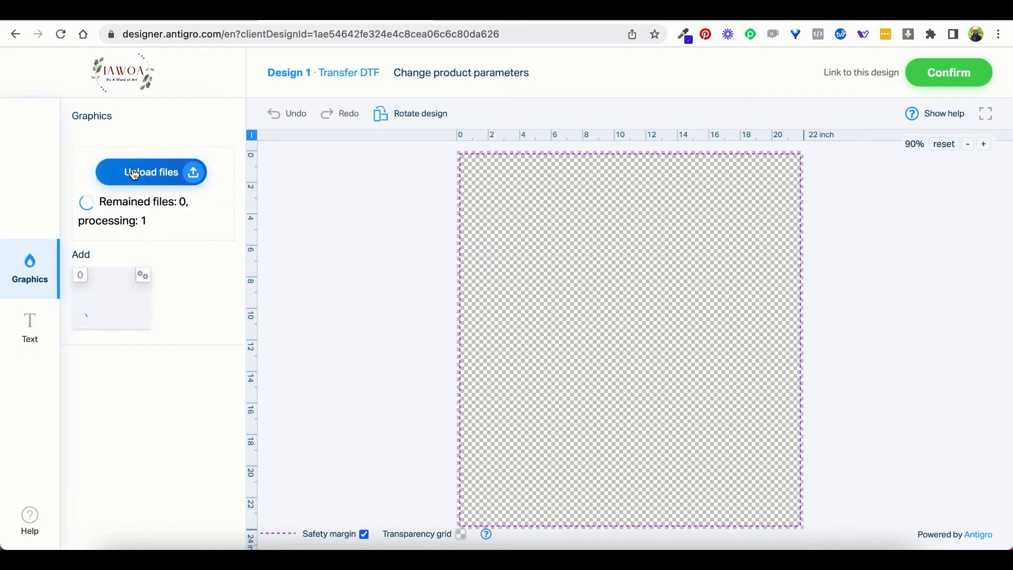
Upload Christmas-1208, 1210, 1214, 1223 and 1226 PNG files from the Christmas folder inside Upload to NAS, 10-8
{"action": "left_click", "coordinate": [134, 174]}
{"action": "left_click", "coordinate": [304, 164]}
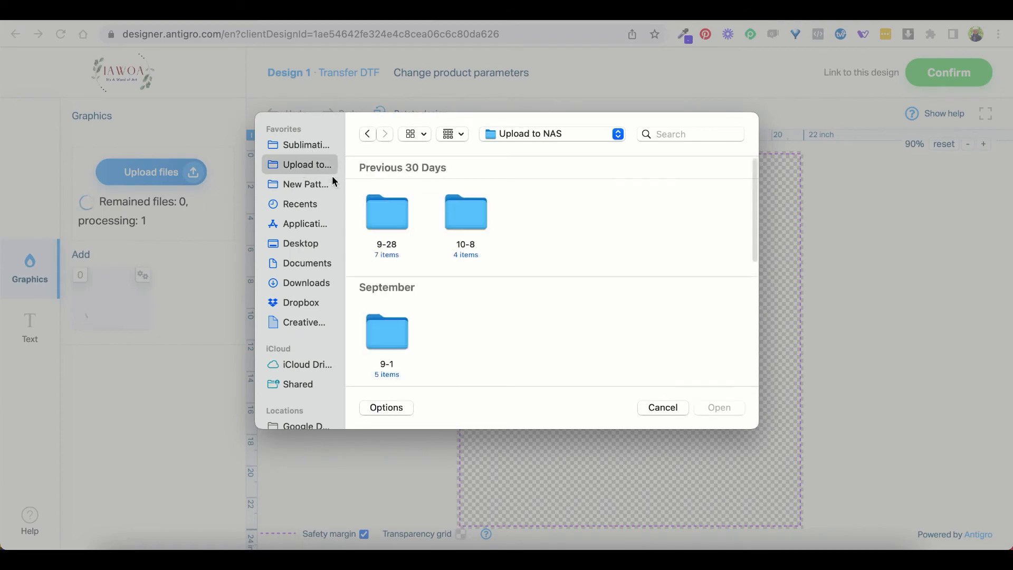
{"action": "double_click", "coordinate": [460, 214]}
{"action": "left_click", "coordinate": [387, 218]}
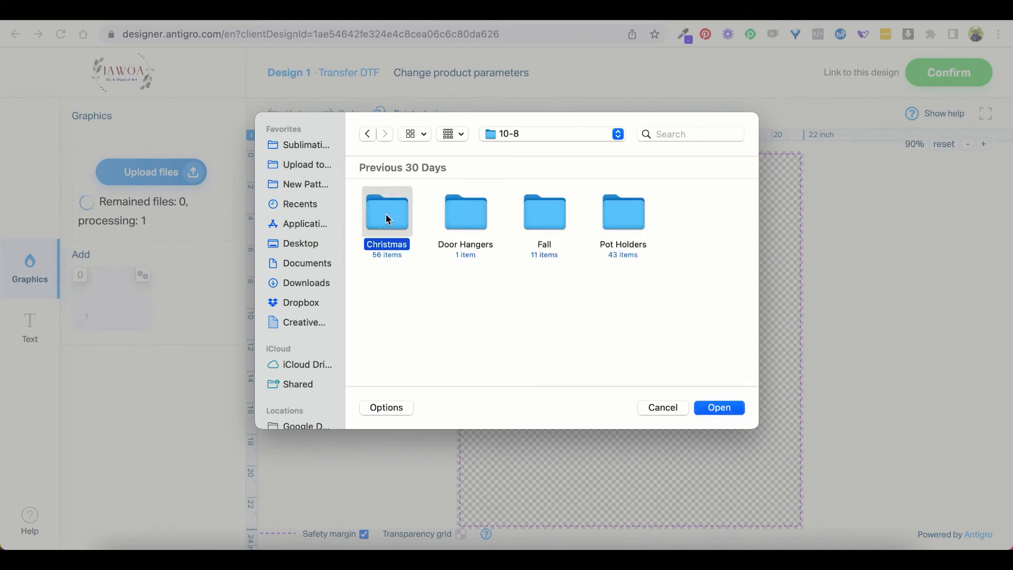
{"action": "double_click", "coordinate": [388, 218]}
{"action": "left_click", "coordinate": [623, 212]}
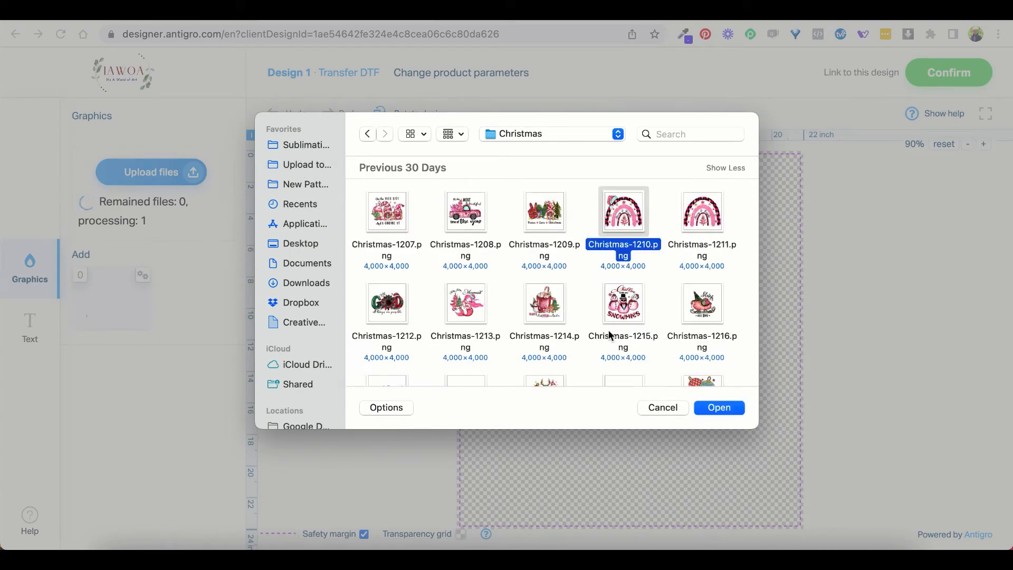
{"action": "left_click", "coordinate": [539, 296], "text": "super"}
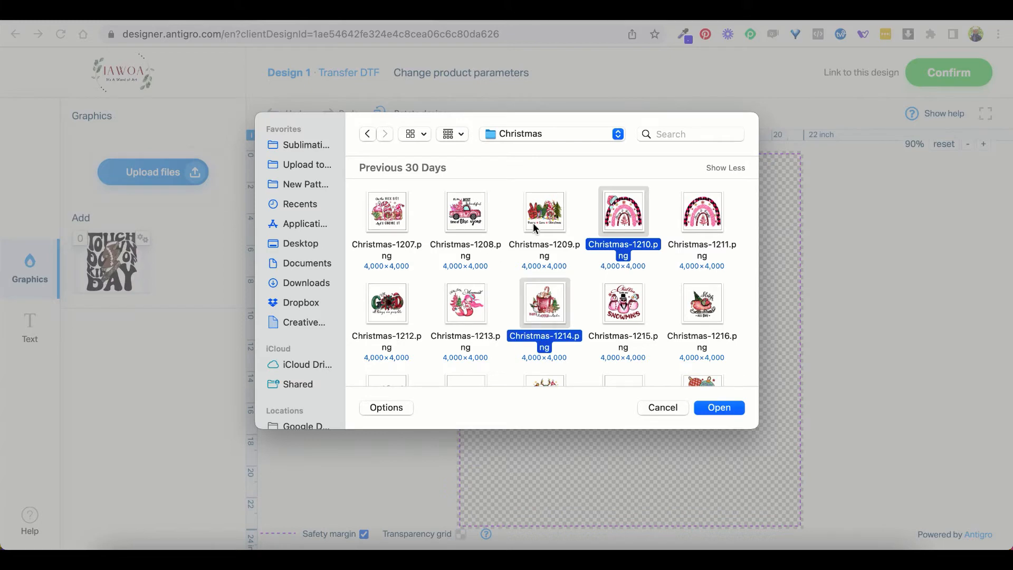
{"action": "left_click", "coordinate": [466, 217], "text": "super"}
{"action": "scroll", "coordinate": [488, 332], "scroll_direction": "down", "scroll_amount": 5}
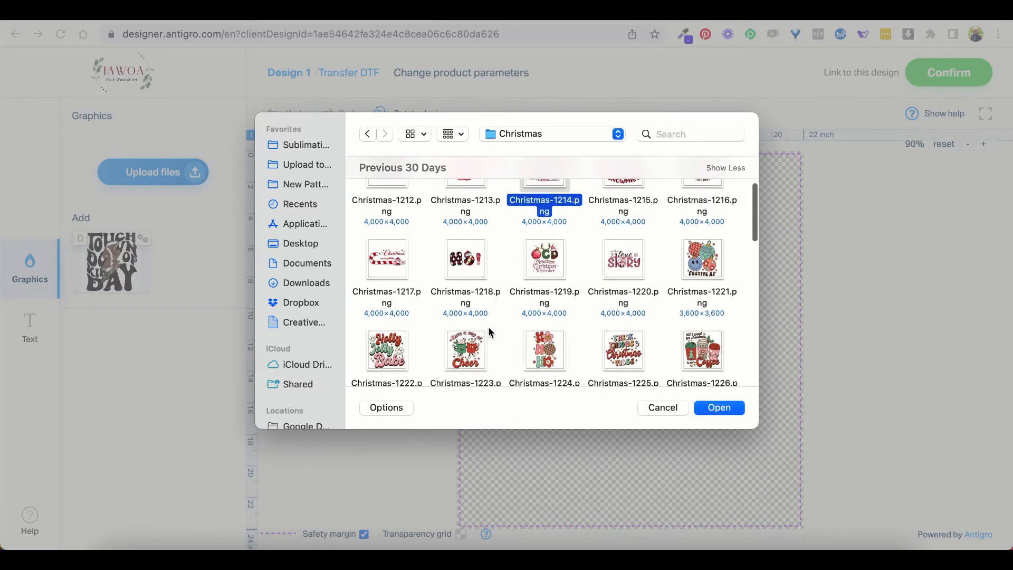
{"action": "left_click", "coordinate": [467, 361], "text": "super"}
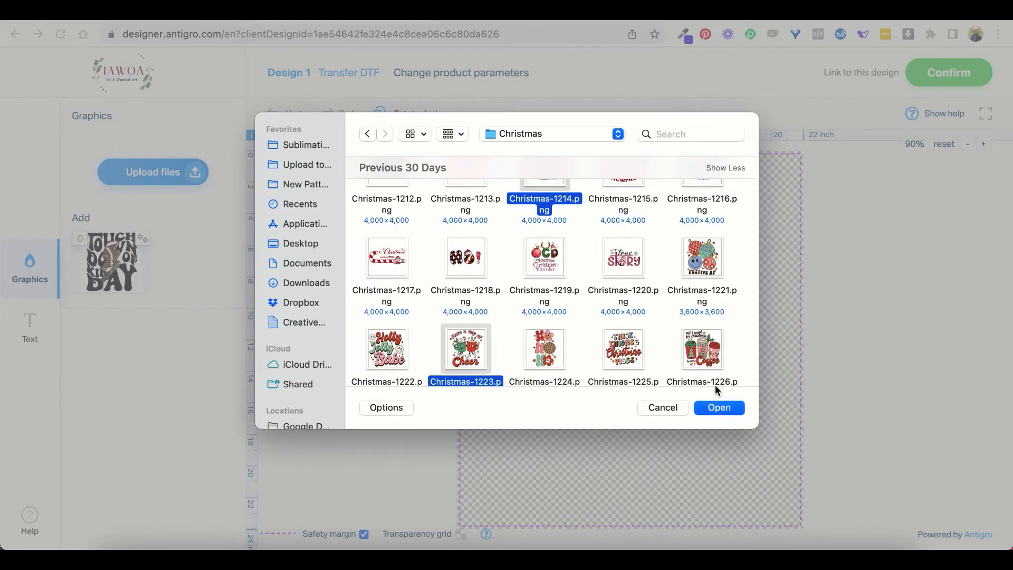
{"action": "left_click", "coordinate": [701, 359], "text": "super"}
{"action": "left_click", "coordinate": [715, 407]}
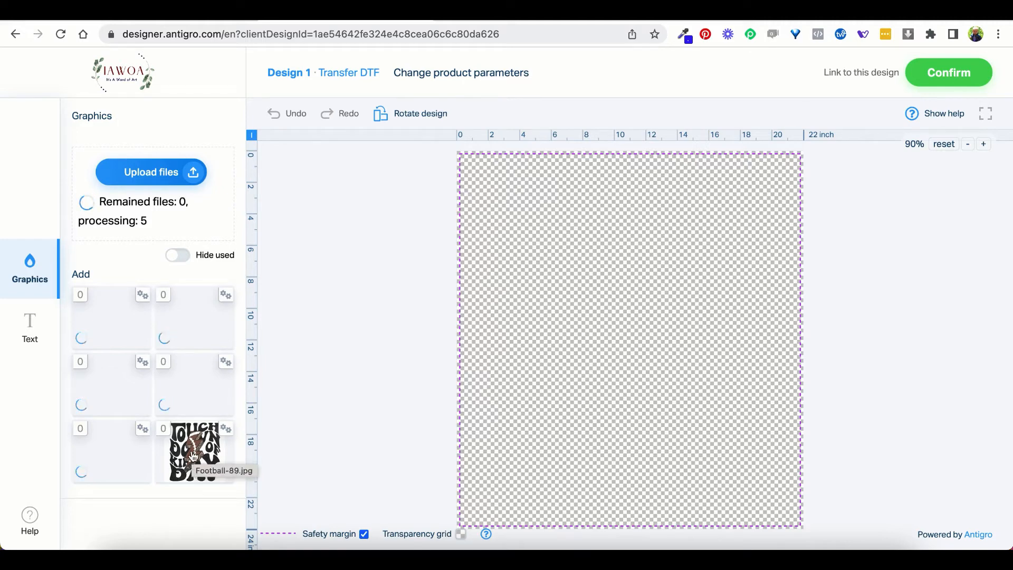
Place the Football-89.jpg graphic on the sheet with its white background removed and its transparent space trimmed
{"action": "left_click", "coordinate": [192, 455]}
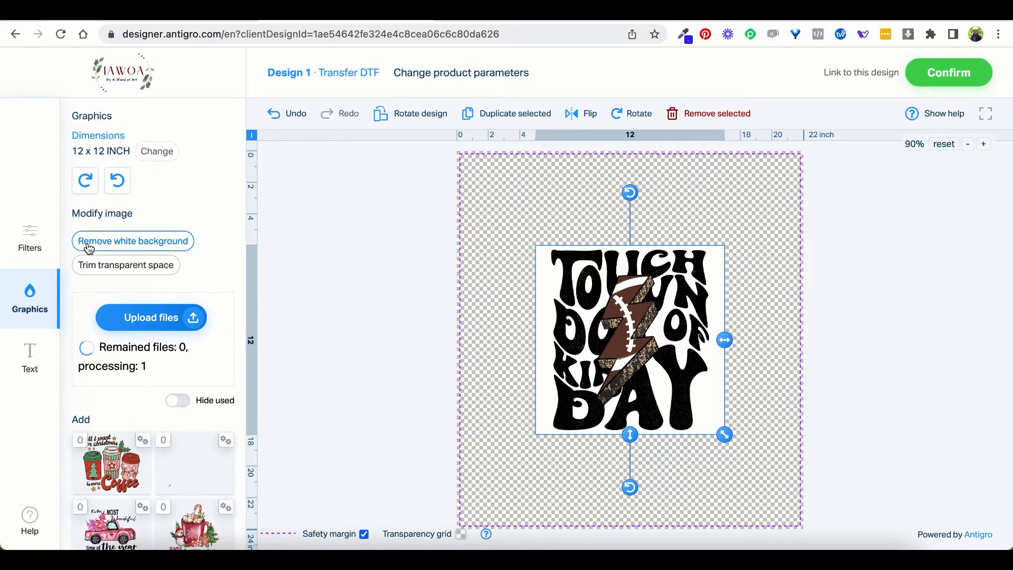
{"action": "left_click", "coordinate": [88, 246]}
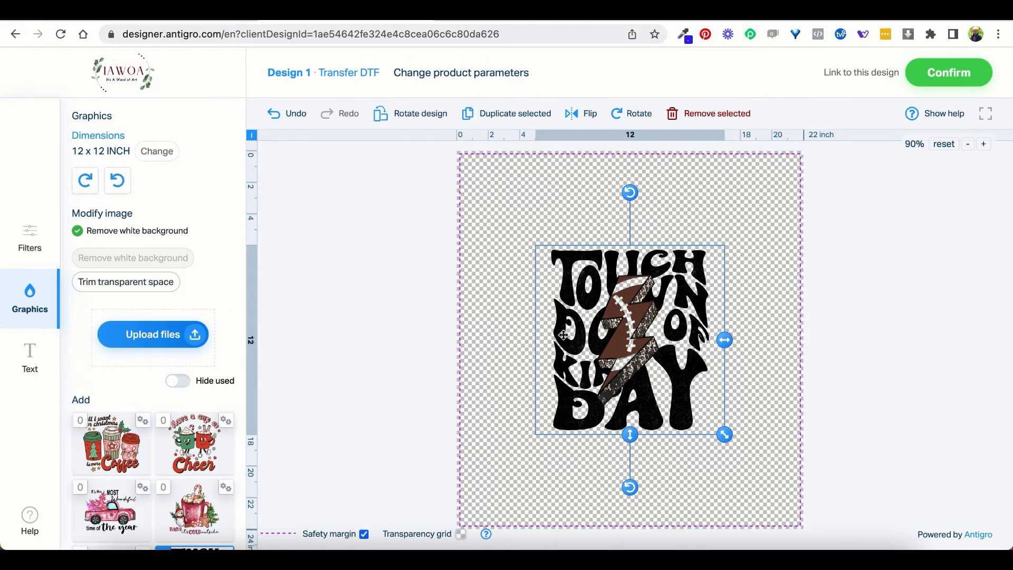
{"action": "left_click", "coordinate": [132, 283]}
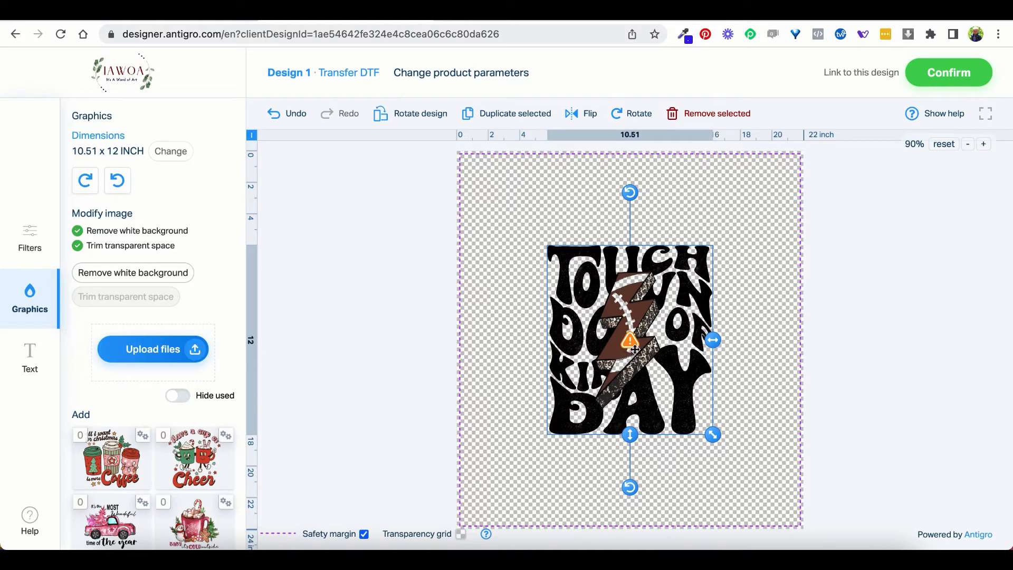
Set the football graphic's height to 10.5 inches, keeping its proportions, and apply the new dimensions
{"action": "left_click", "coordinate": [171, 151]}
{"action": "double_click", "coordinate": [145, 176]}
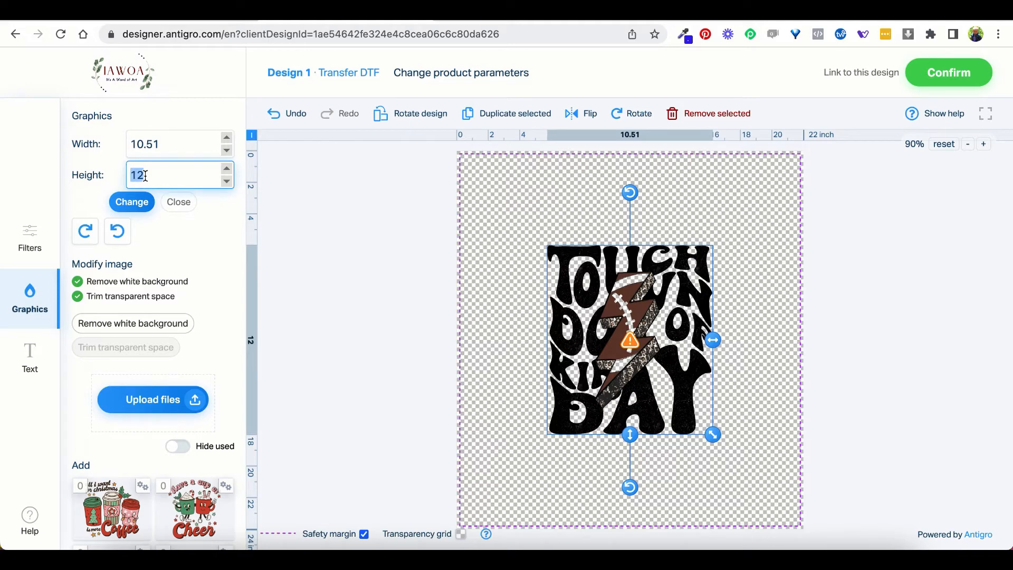
{"action": "type", "text": "10.5"}
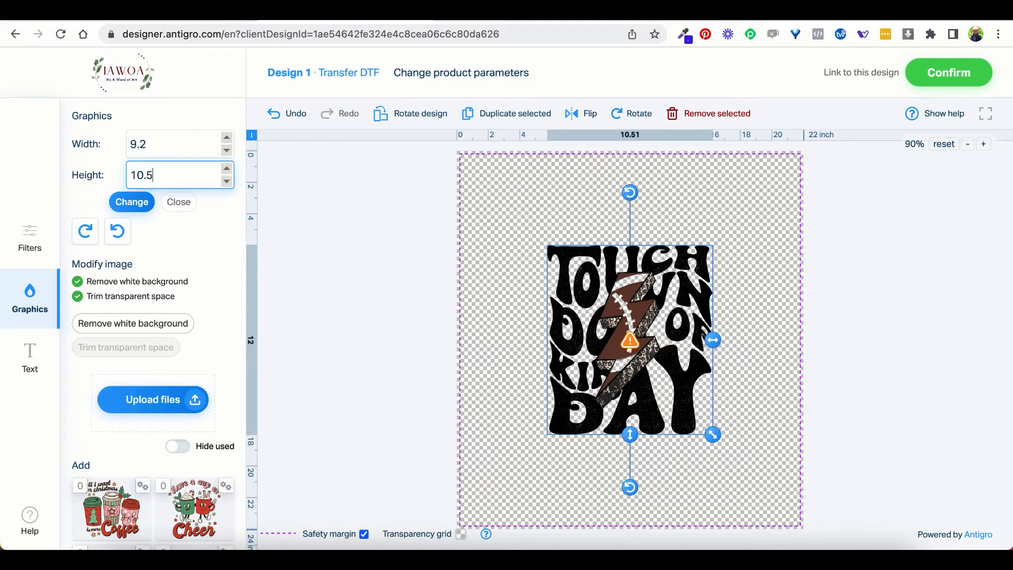
{"action": "left_click", "coordinate": [631, 343]}
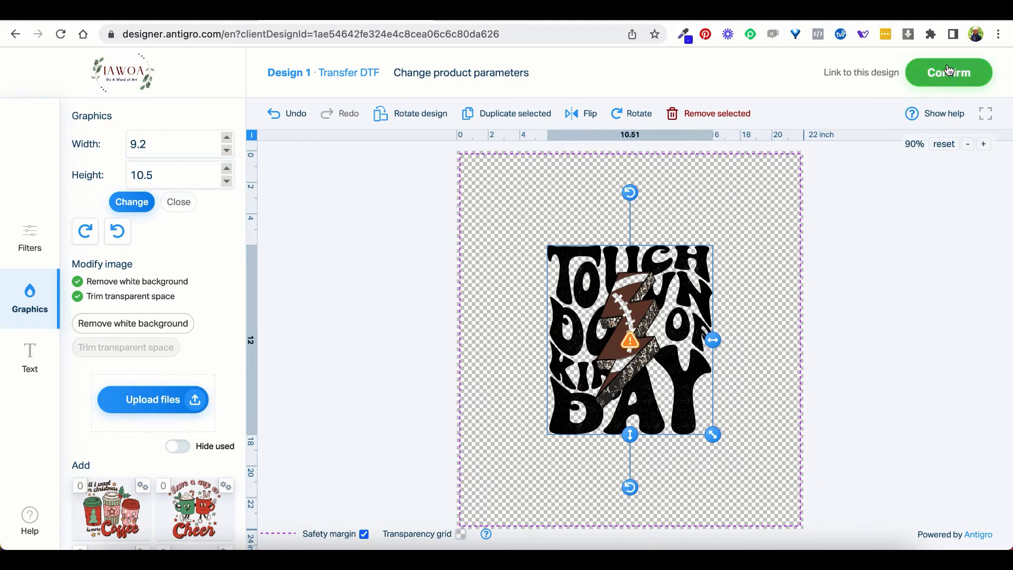
{"action": "left_click", "coordinate": [131, 204]}
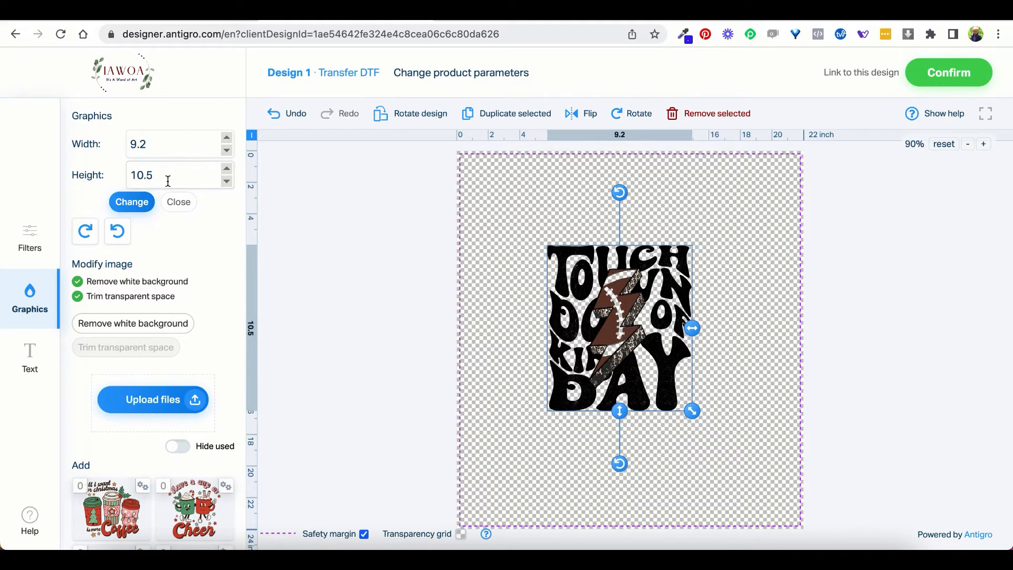
Change the football graphic's height back to 12 inches and apply it
{"action": "double_click", "coordinate": [167, 181]}
{"action": "type", "text": "12"}
{"action": "left_click", "coordinate": [135, 208]}
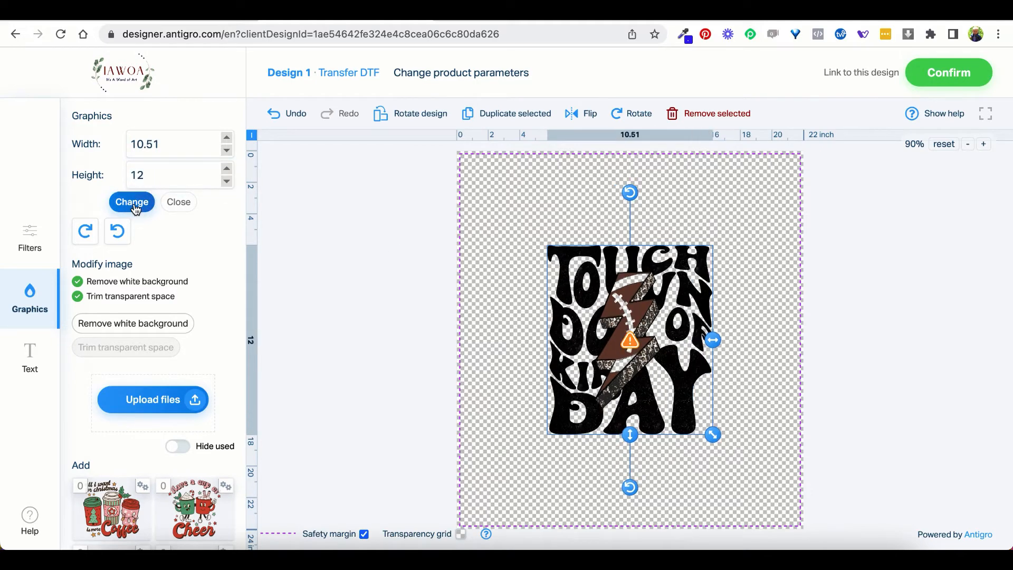
Reduce the football graphic to a height of 10.5 inches again and apply the change
{"action": "left_click", "coordinate": [131, 180]}
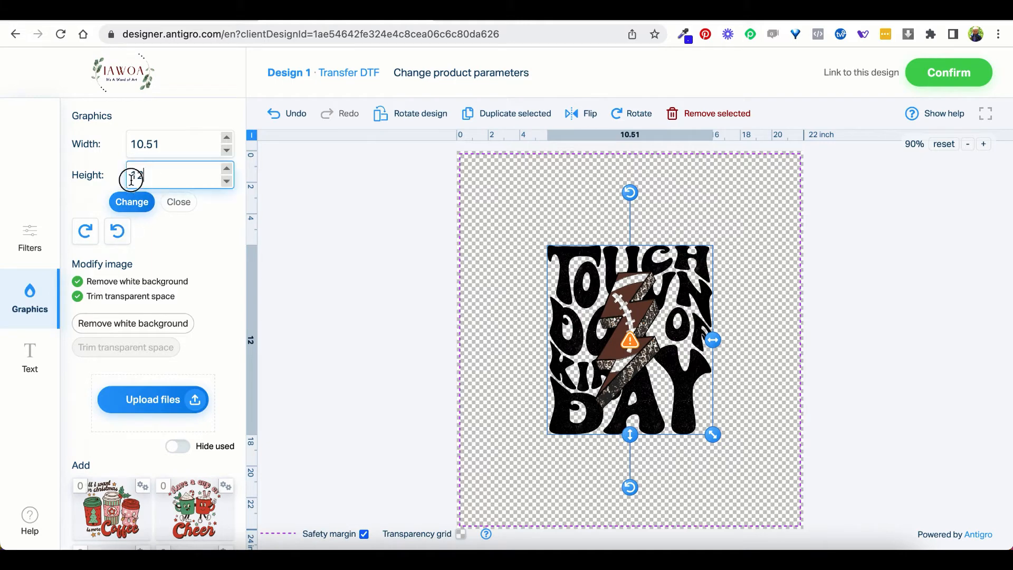
{"action": "double_click", "coordinate": [131, 179]}
{"action": "type", "text": "10.5"}
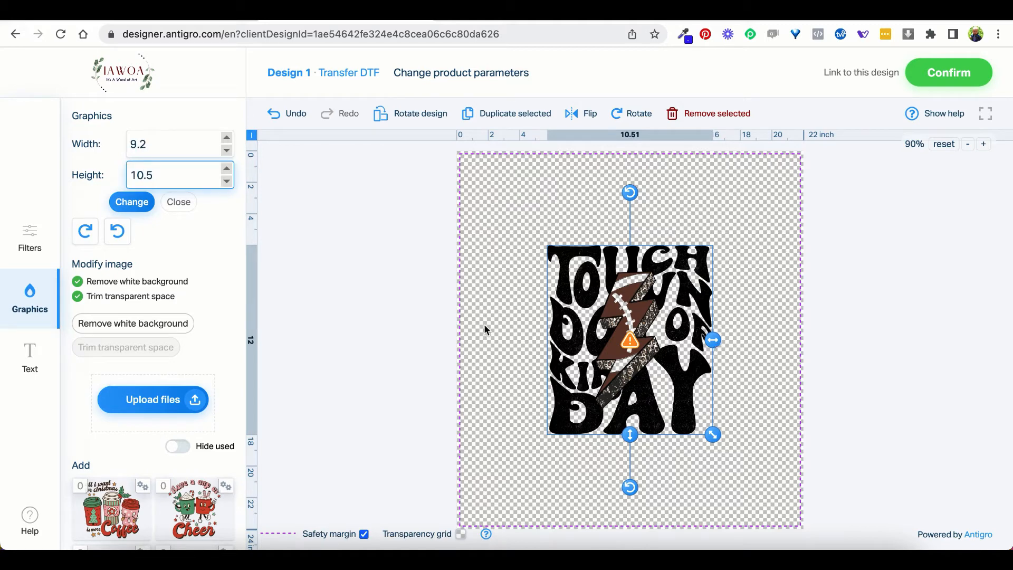
{"action": "left_click", "coordinate": [131, 201]}
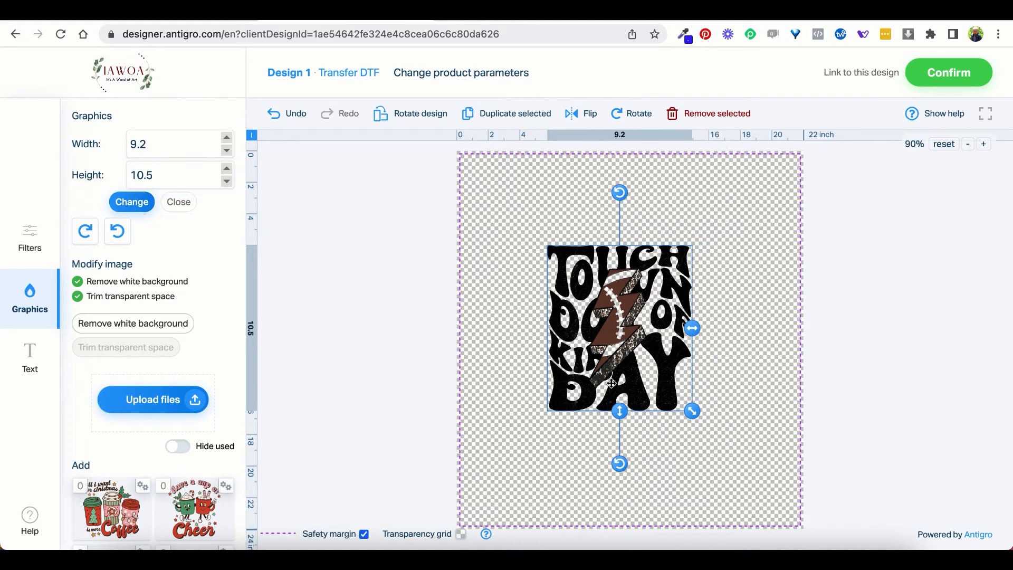
Move the football graphic into the sheet's upper-left corner and place a duplicate directly to its right
{"action": "left_click_drag", "start_coordinate": [630, 362], "coordinate": [549, 278]}
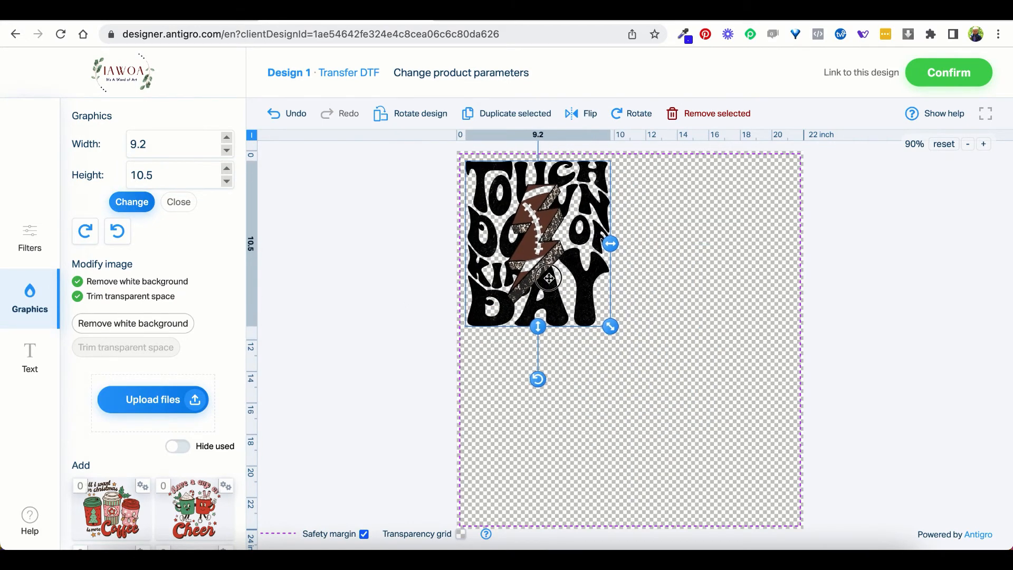
{"action": "left_click", "coordinate": [529, 123]}
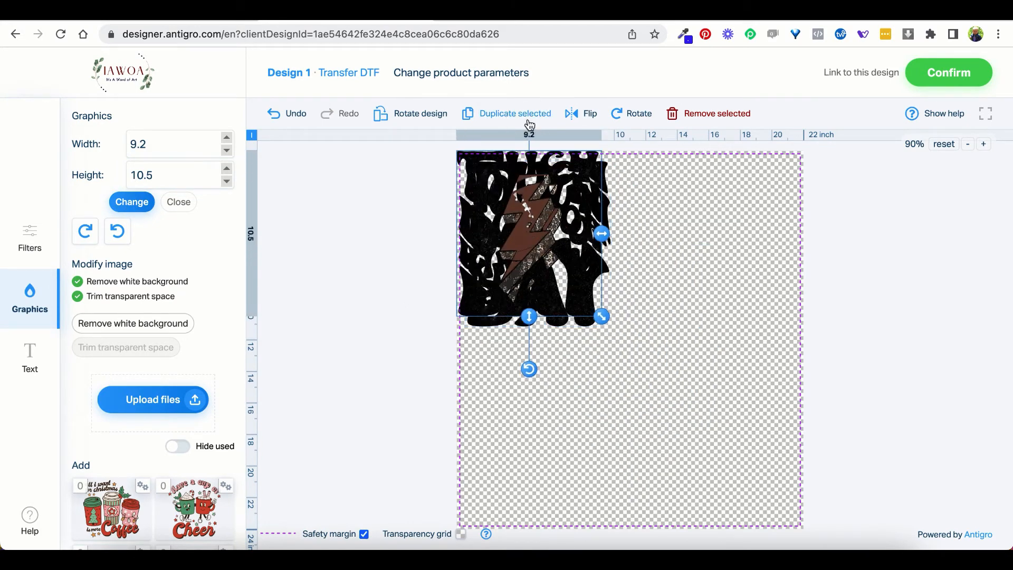
{"action": "left_click_drag", "start_coordinate": [501, 240], "coordinate": [664, 248]}
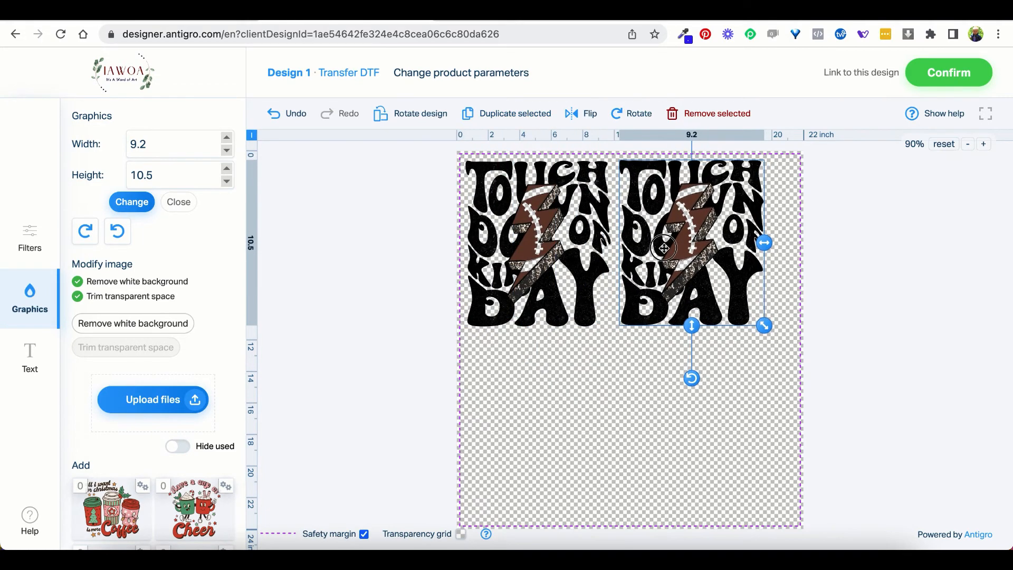
Duplicate the football graphic and place the copy directly below the first one
{"action": "left_click", "coordinate": [469, 113]}
{"action": "left_click_drag", "start_coordinate": [509, 228], "coordinate": [522, 425]}
{"action": "scroll", "coordinate": [157, 446], "scroll_direction": "down", "scroll_amount": 1}
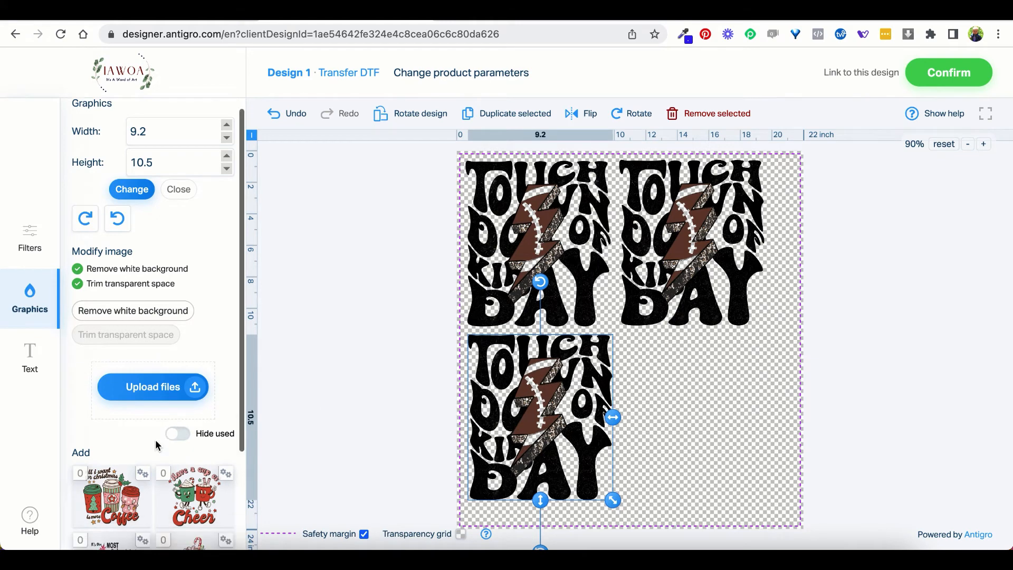
{"action": "scroll", "coordinate": [156, 446], "scroll_direction": "down", "scroll_amount": 5}
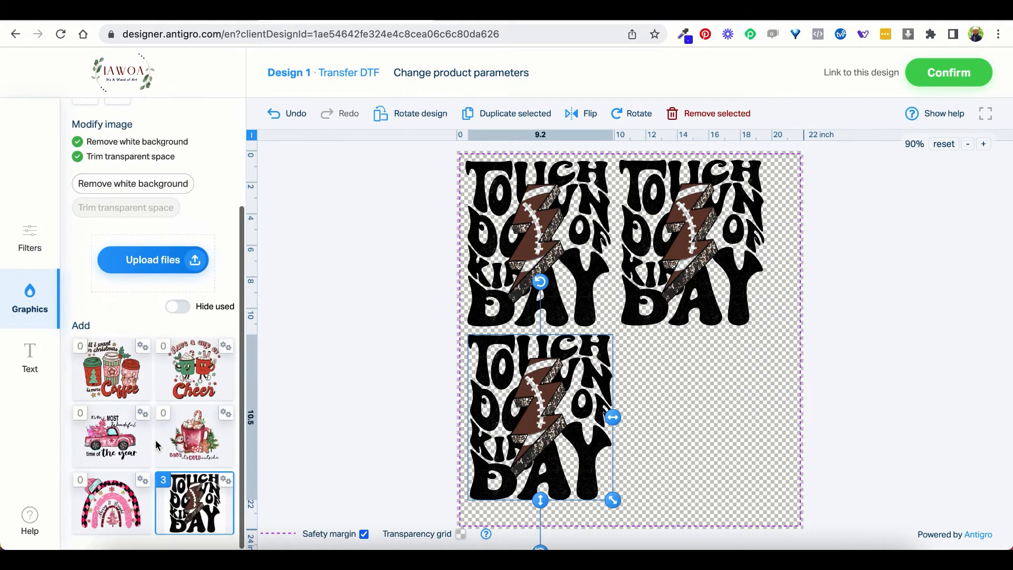
{"action": "left_click", "coordinate": [226, 480]}
Add the Christmas coffee cups graphic to the sheet and trim its transparent space
{"action": "left_click", "coordinate": [333, 481]}
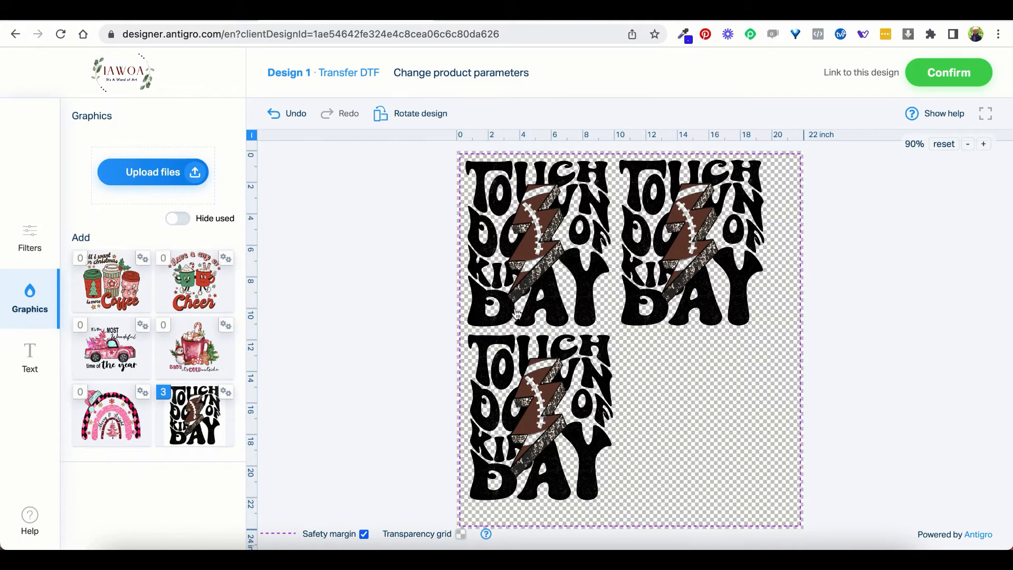
{"action": "left_click", "coordinate": [111, 281]}
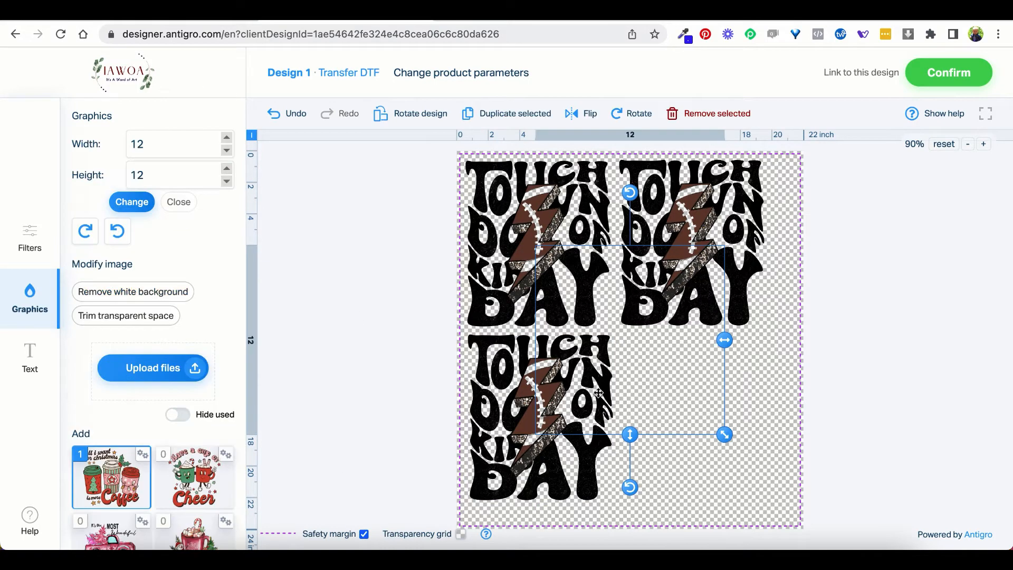
{"action": "left_click", "coordinate": [138, 315]}
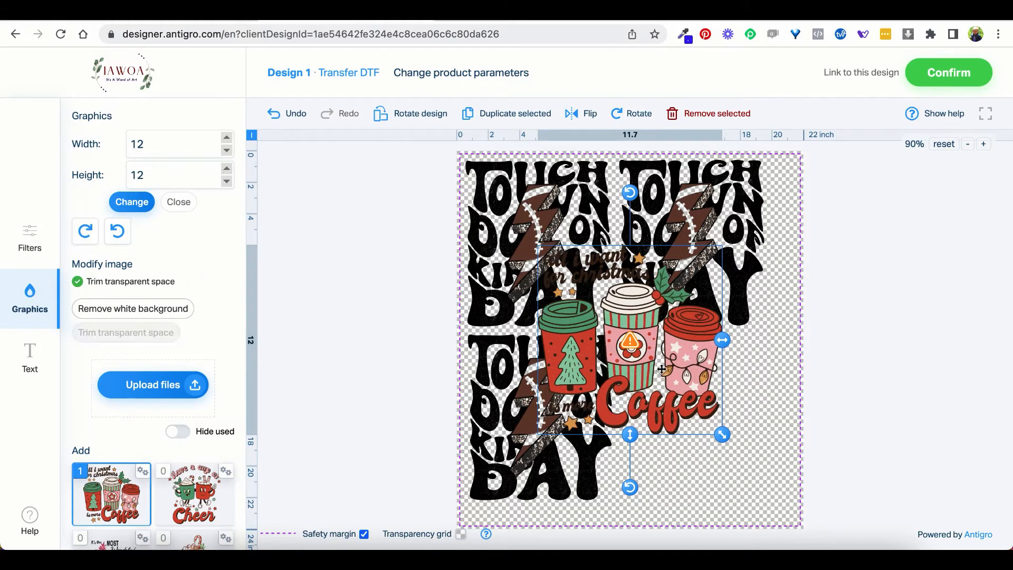
Resize the coffee graphic to a width of 8.5 inches and move it below the second football graphic
{"action": "double_click", "coordinate": [160, 146]}
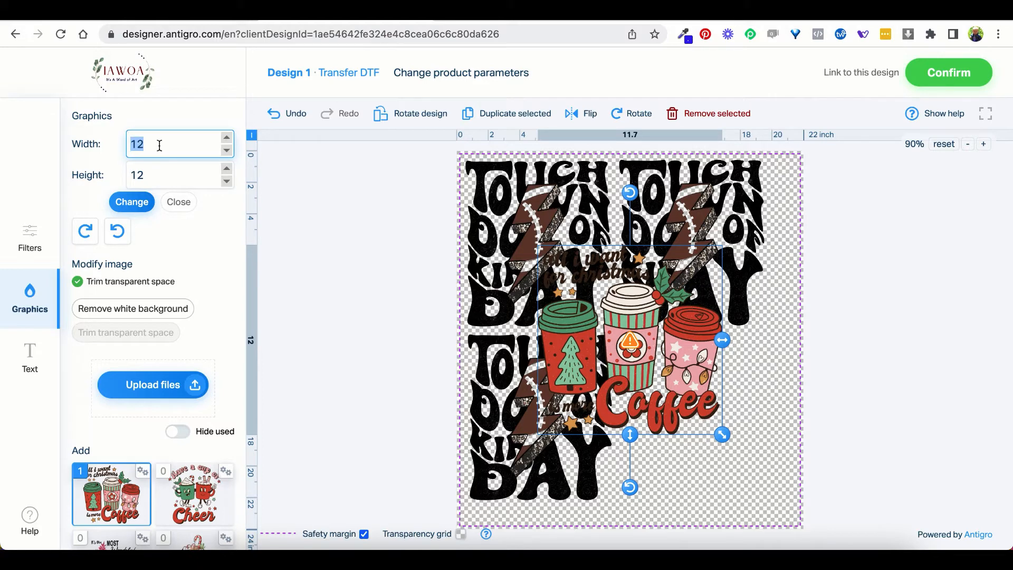
{"action": "type", "text": "8.5"}
{"action": "left_click", "coordinate": [131, 201]}
{"action": "left_click_drag", "start_coordinate": [596, 309], "coordinate": [682, 388]}
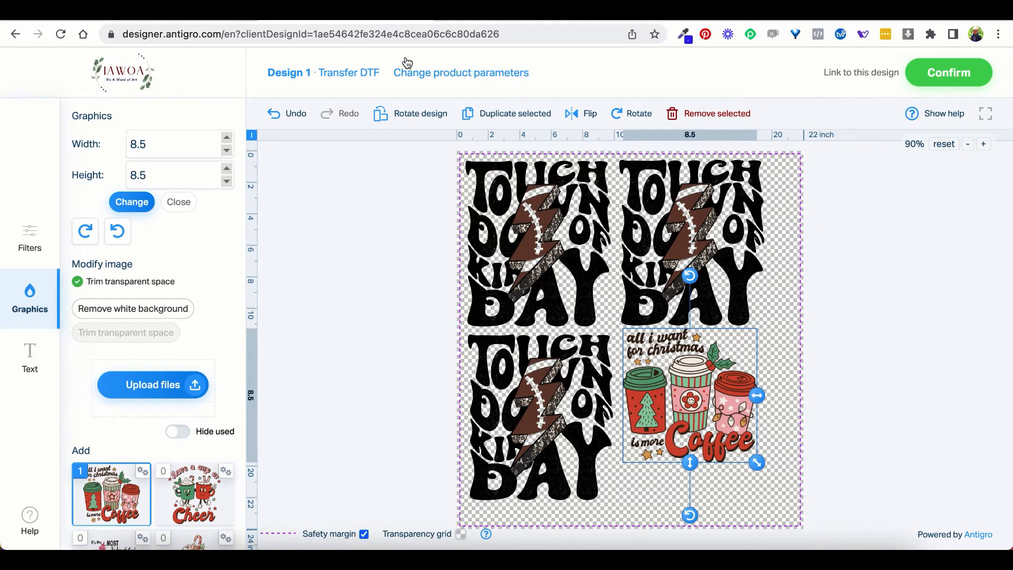
Change the product height to 60 inches, keeping a single sheet, and apply it to the design
{"action": "left_click", "coordinate": [428, 78]}
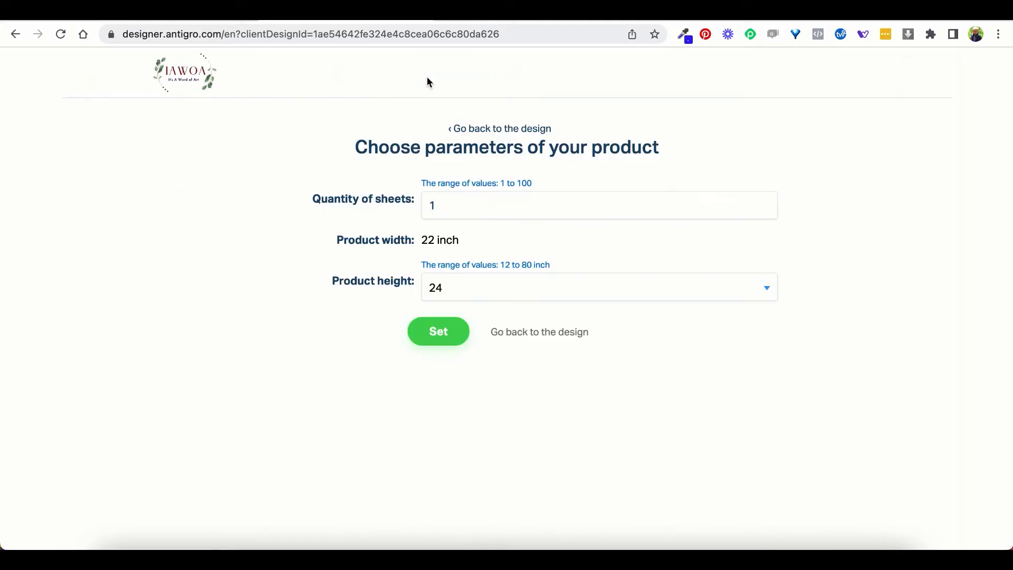
{"action": "left_click", "coordinate": [452, 290]}
{"action": "left_click", "coordinate": [457, 328]}
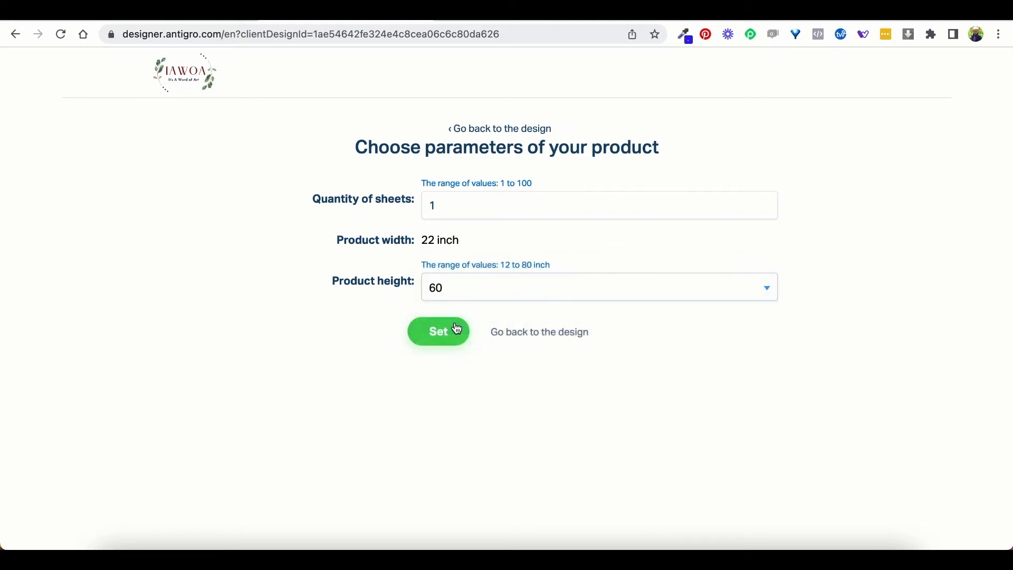
{"action": "left_click", "coordinate": [432, 330]}
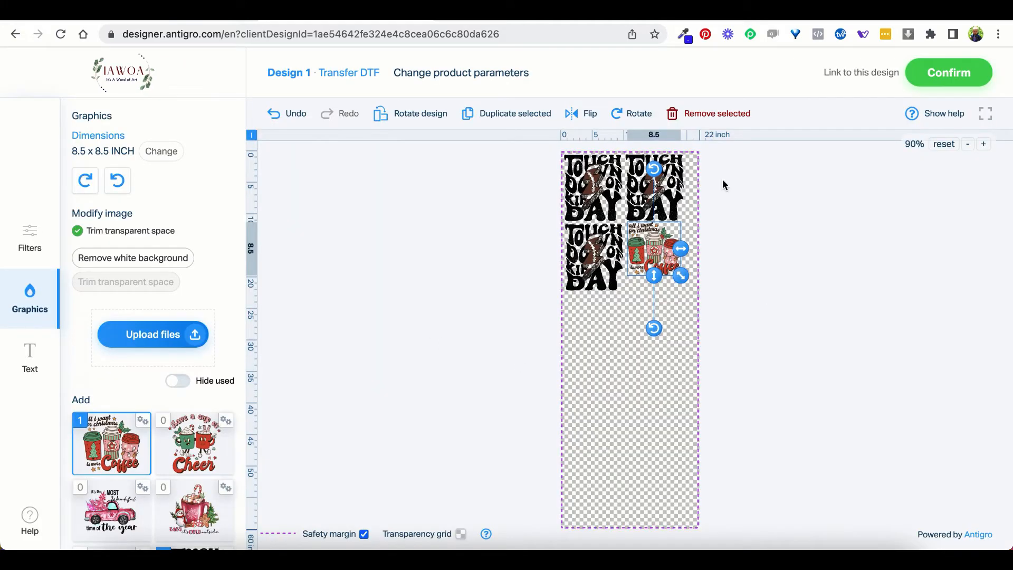
{"action": "left_click", "coordinate": [360, 276]}
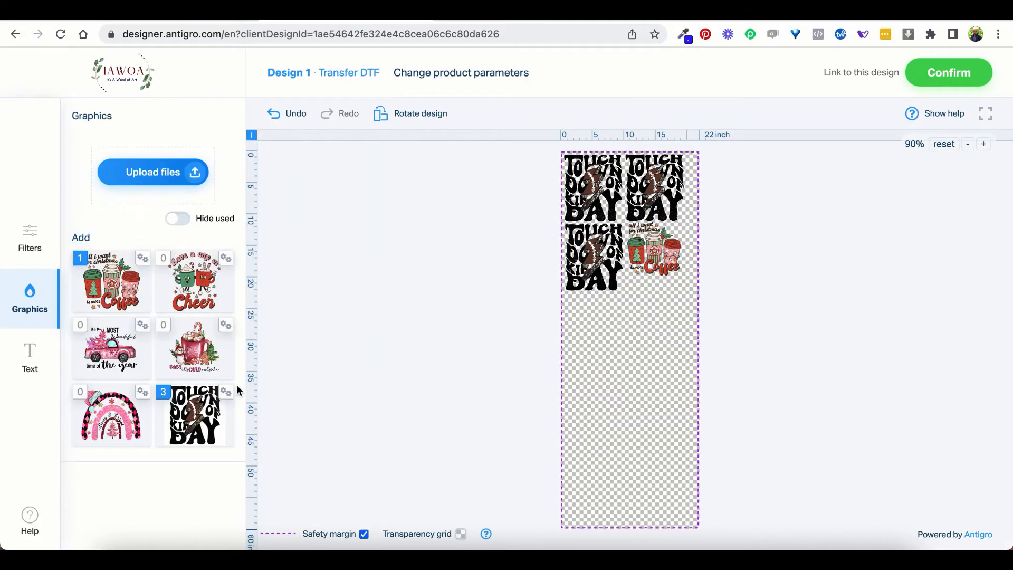
Add the "Have a cup of Cheer" graphic to the sheet and set its width to 12 inches
{"action": "left_click", "coordinate": [204, 288]}
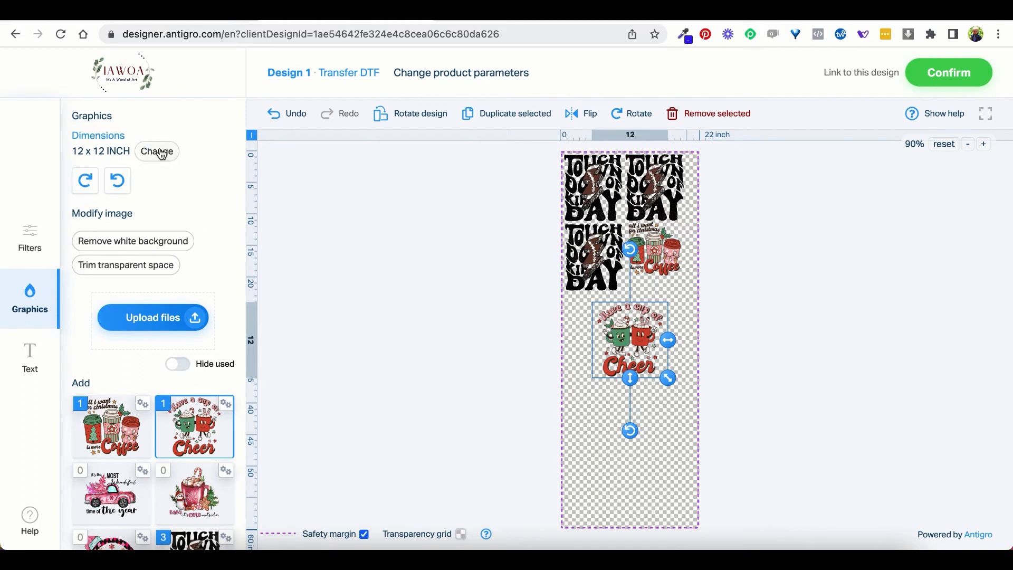
{"action": "left_click", "coordinate": [668, 379]}
{"action": "left_click_drag", "start_coordinate": [669, 381], "coordinate": [669, 381]}
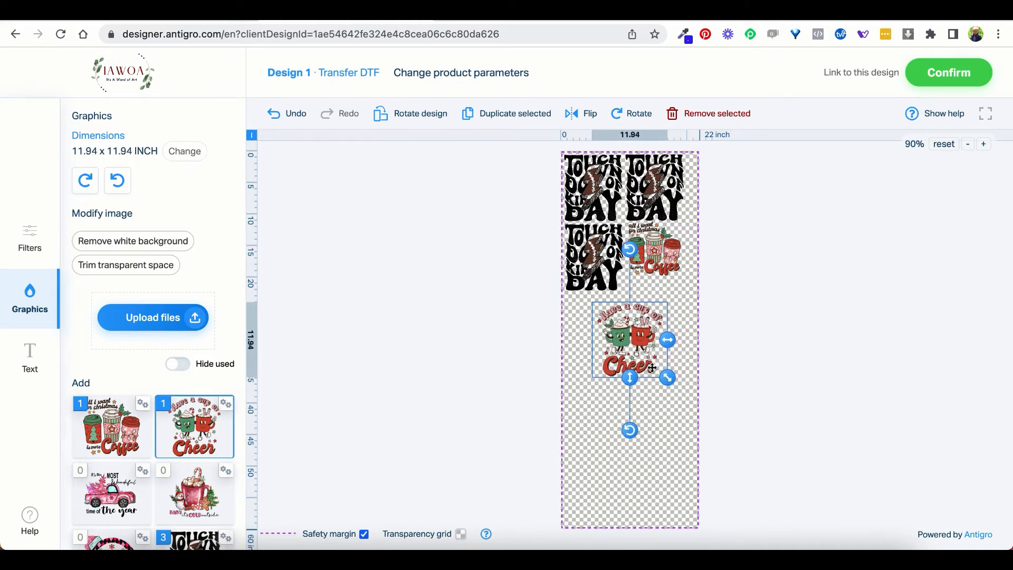
{"action": "left_click", "coordinate": [184, 151]}
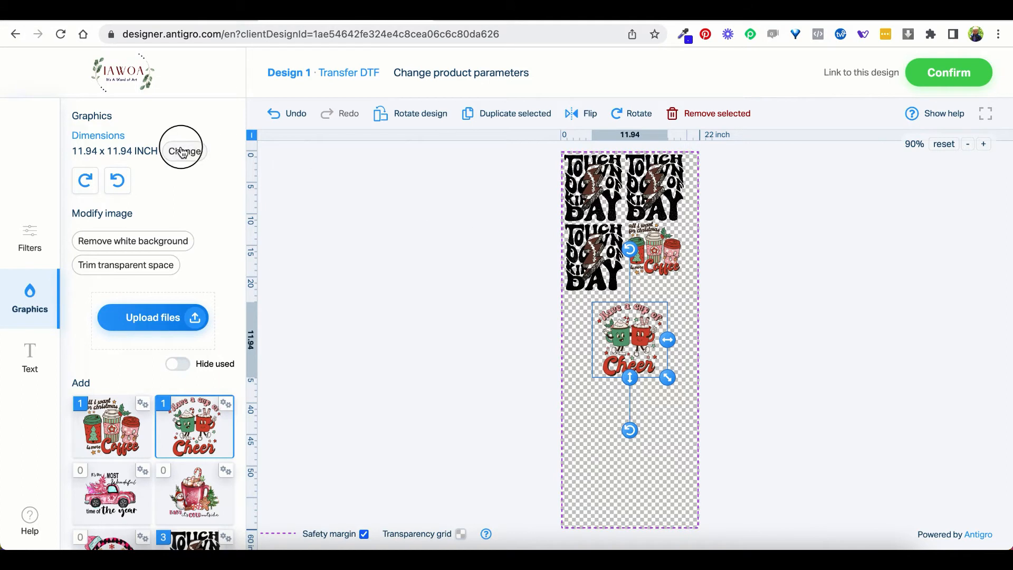
{"action": "double_click", "coordinate": [136, 145]}
{"action": "type", "text": "12"}
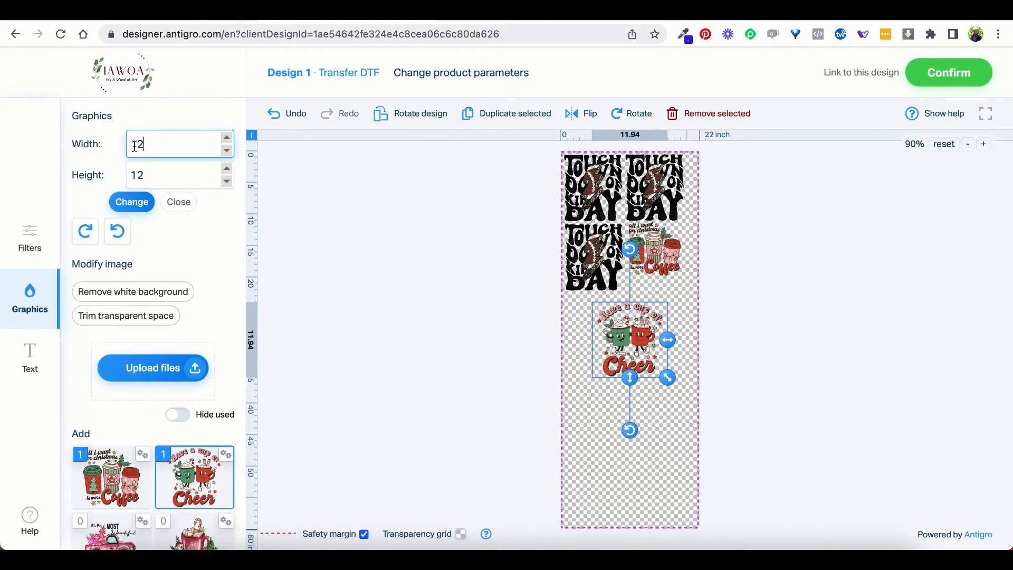
{"action": "left_click", "coordinate": [131, 202]}
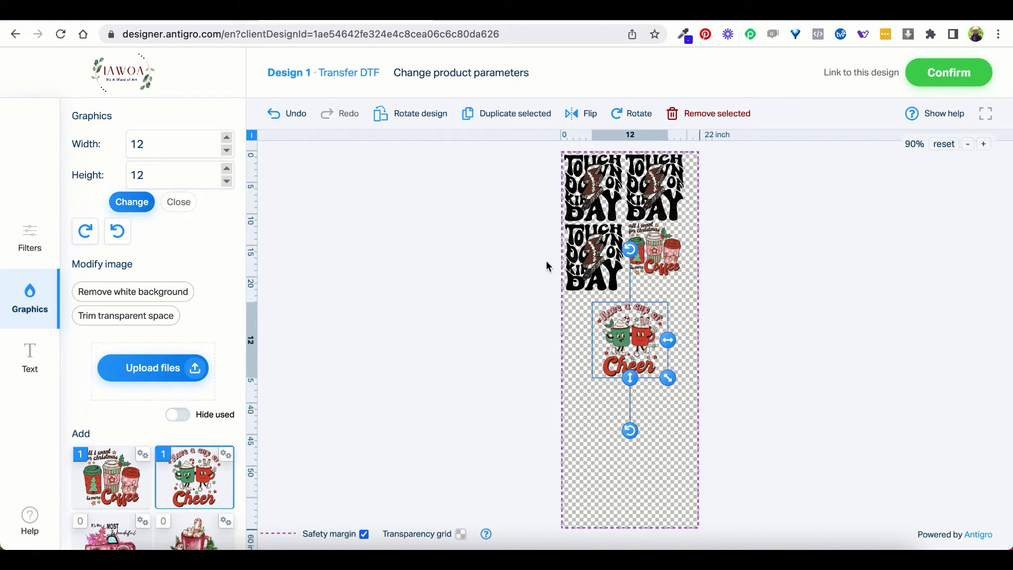
Rotate the Cheer graphic about a quarter turn clockwise and turn it back upright
{"action": "left_click_drag", "start_coordinate": [631, 252], "coordinate": [696, 341]}
{"action": "left_click", "coordinate": [643, 244]}
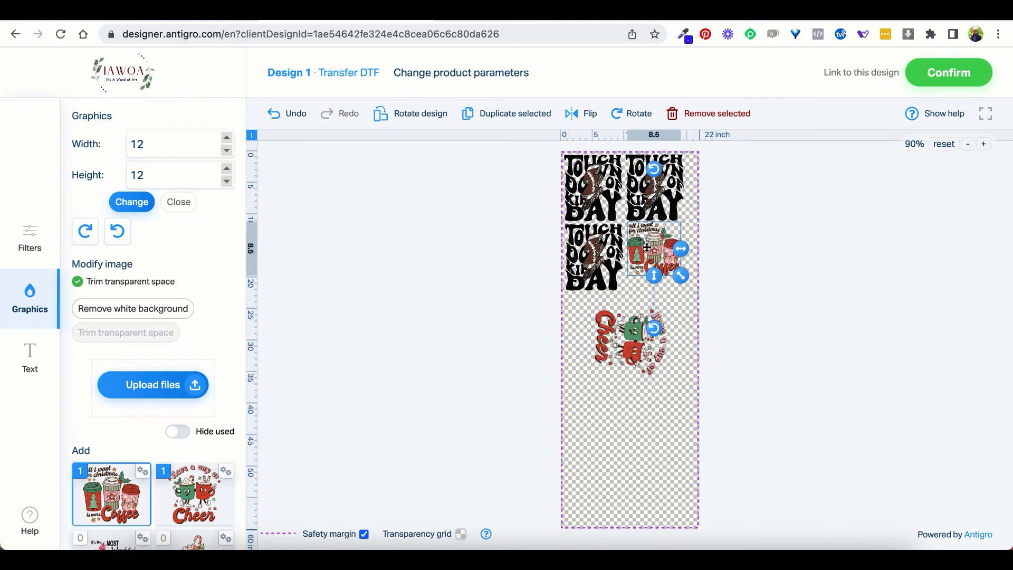
{"action": "left_click", "coordinate": [648, 348]}
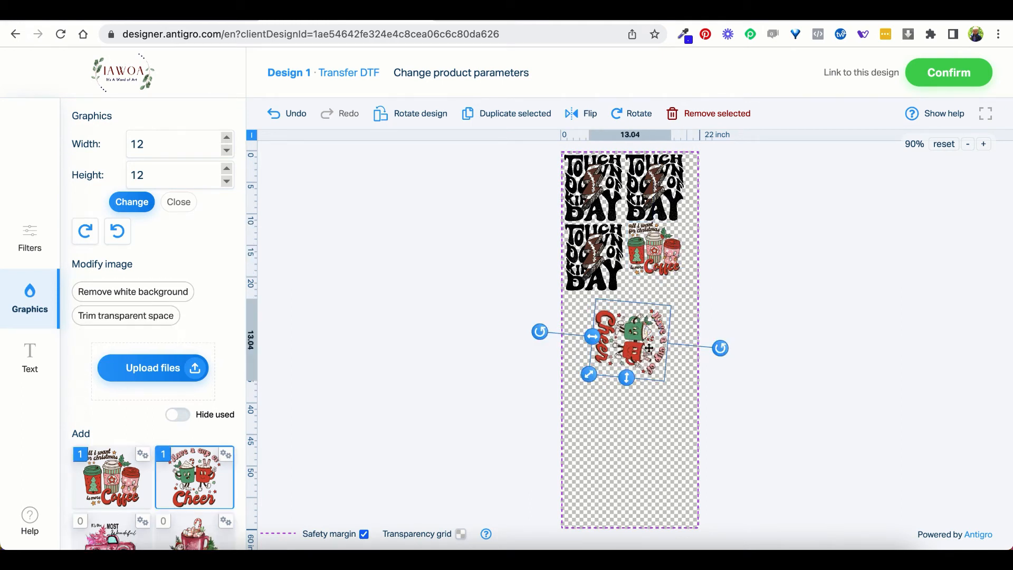
{"action": "left_click_drag", "start_coordinate": [730, 349], "coordinate": [630, 252]}
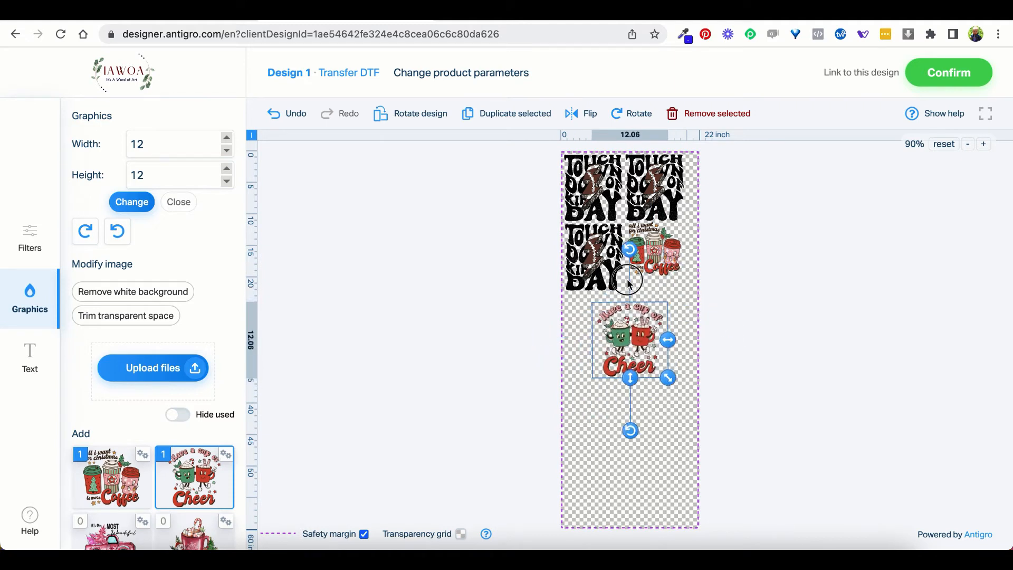
Move the Cheer graphic directly below the lower football graphic at the sheet's left edge
{"action": "left_click_drag", "start_coordinate": [631, 341], "coordinate": [599, 332]}
{"action": "left_click", "coordinate": [388, 347]}
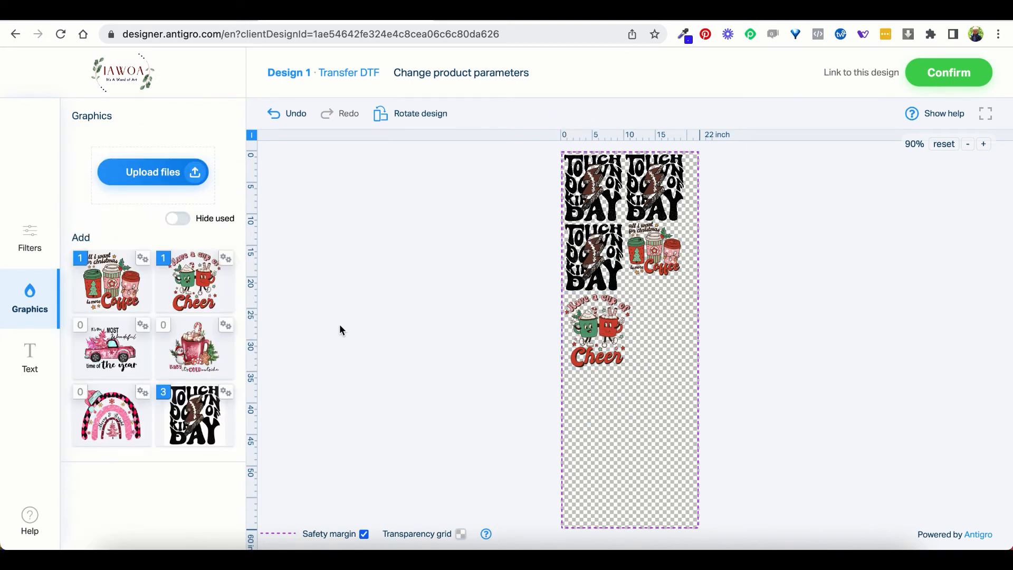
Add the pink rainbow graphic to the sheet and resize it to a width of 5.5 inches
{"action": "left_click", "coordinate": [107, 417]}
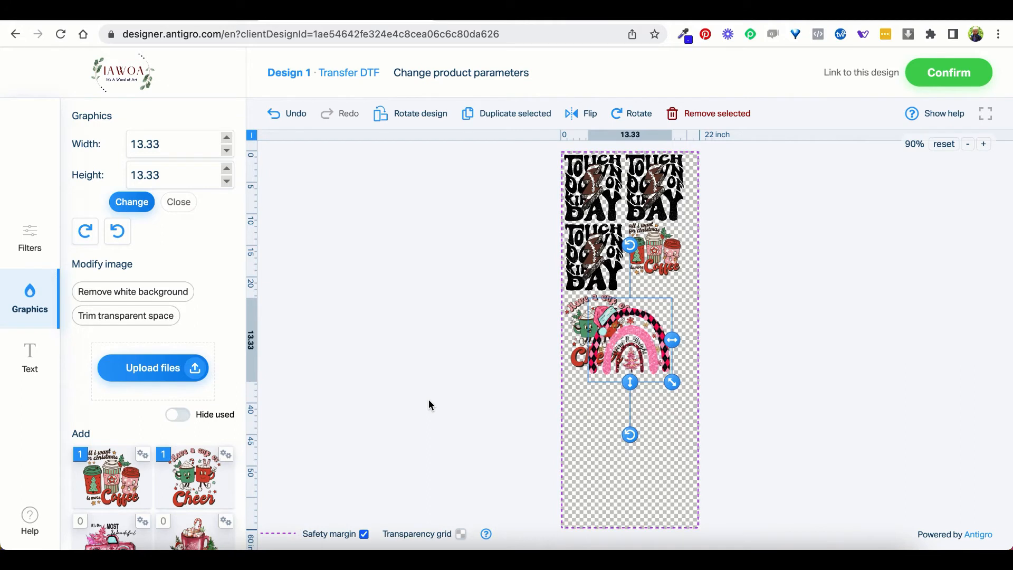
{"action": "left_click_drag", "start_coordinate": [161, 146], "coordinate": [109, 142]}
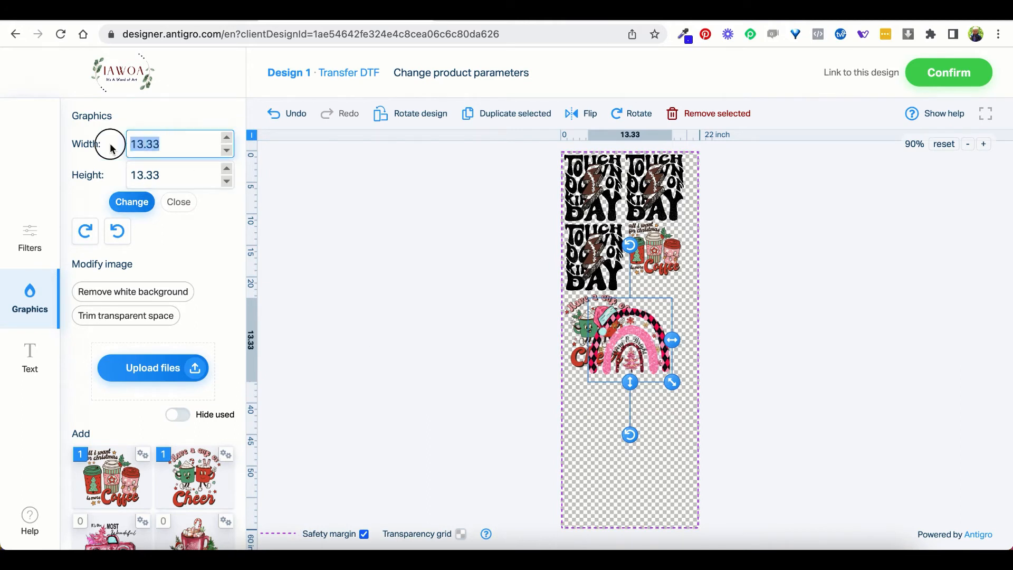
{"action": "type", "text": "5.5"}
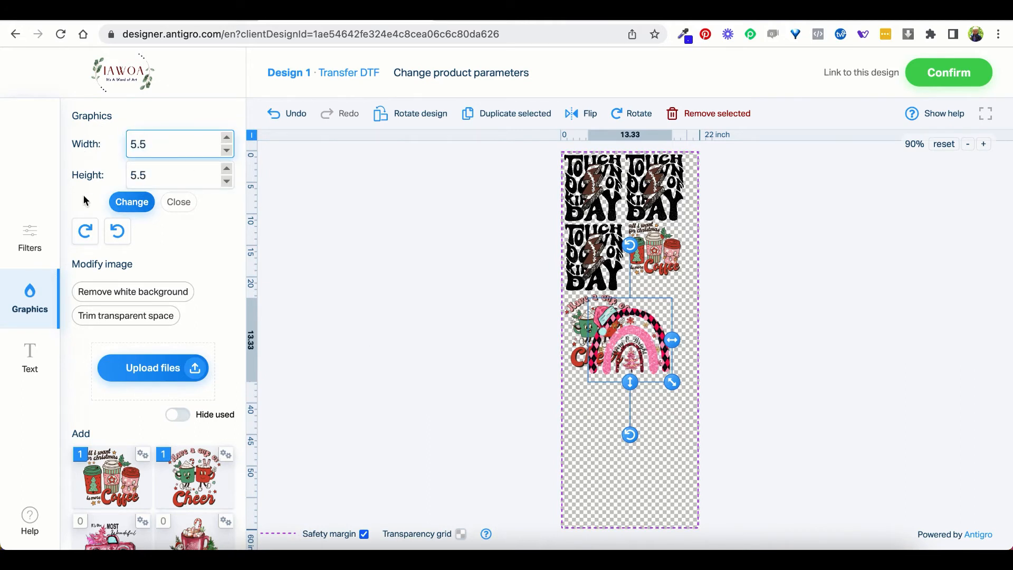
{"action": "left_click", "coordinate": [131, 201]}
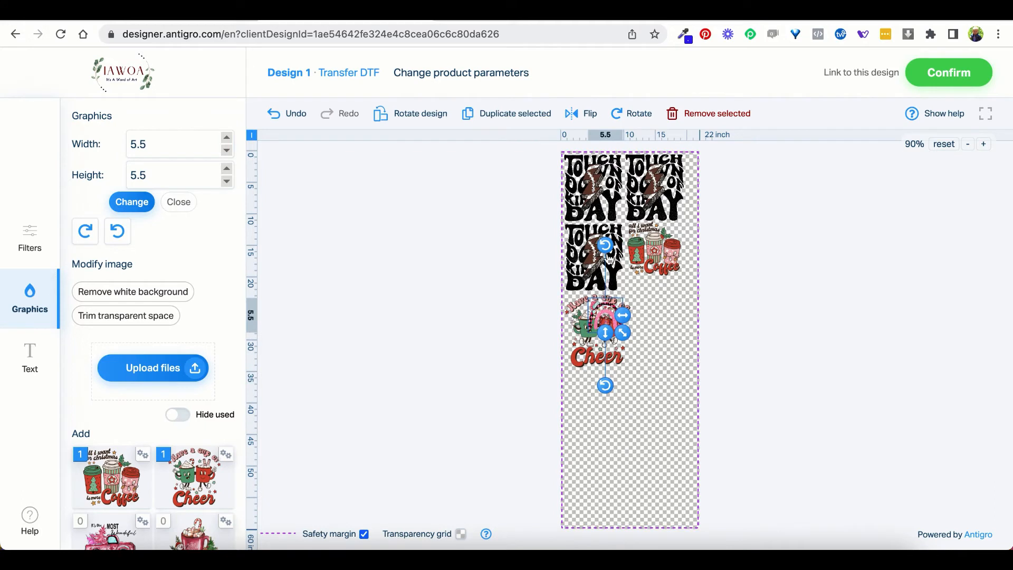
Rotate the rainbow graphic a quarter turn clockwise and move it just below the coffee graphic
{"action": "left_click_drag", "start_coordinate": [605, 246], "coordinate": [681, 318]}
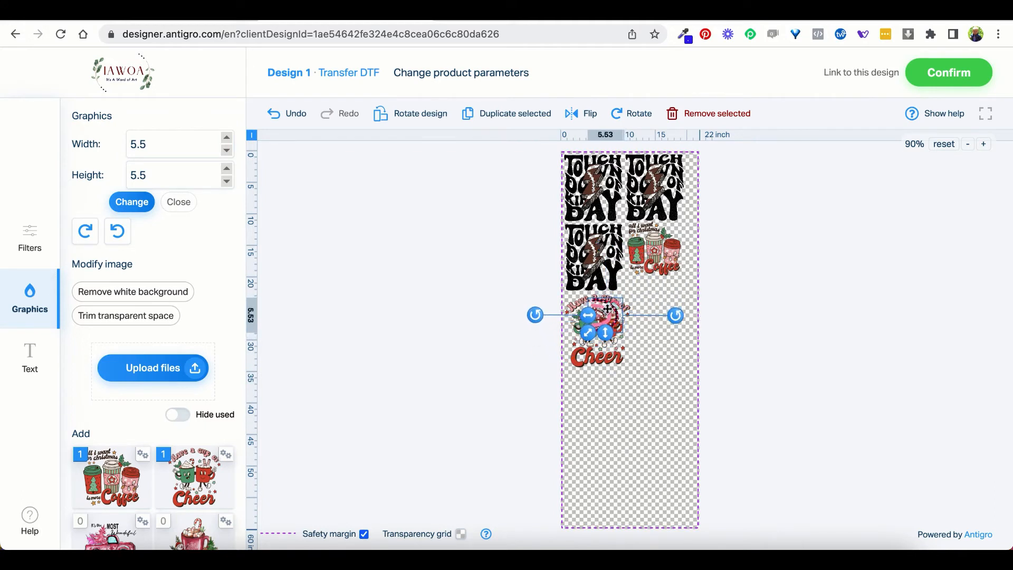
{"action": "left_click_drag", "start_coordinate": [608, 310], "coordinate": [650, 293]}
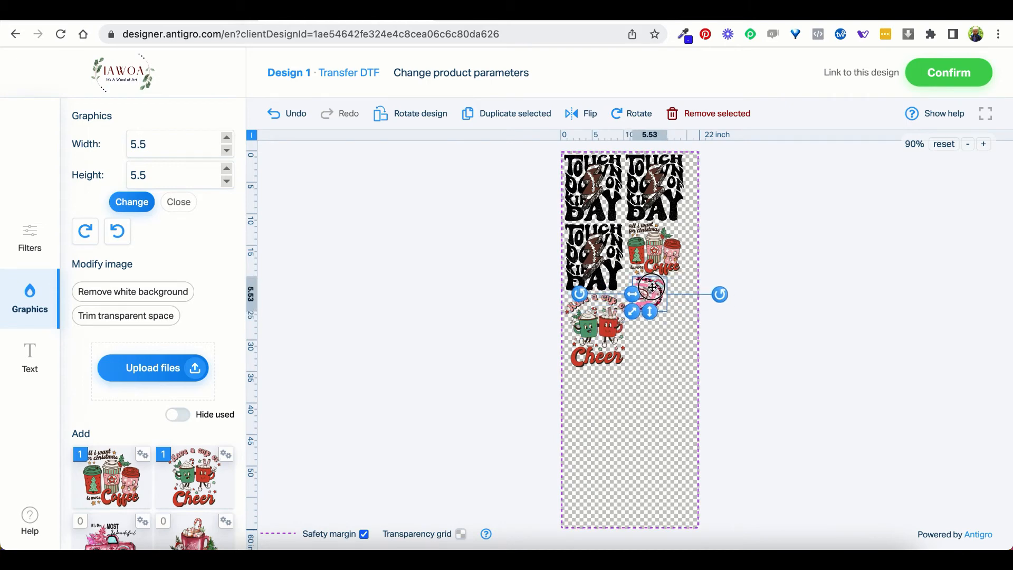
{"action": "left_click", "coordinate": [660, 383]}
Duplicate the rotated rainbow graphic twice and place both copies in the free space to the right of the Cheer graphic
{"action": "left_click", "coordinate": [650, 290]}
{"action": "left_click", "coordinate": [509, 113]}
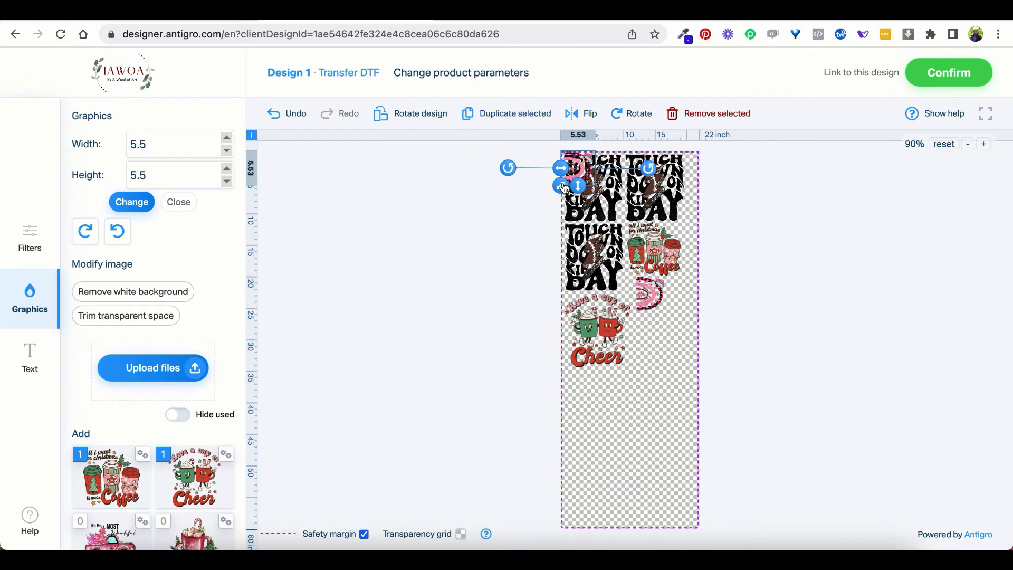
{"action": "left_click_drag", "start_coordinate": [574, 163], "coordinate": [675, 314]}
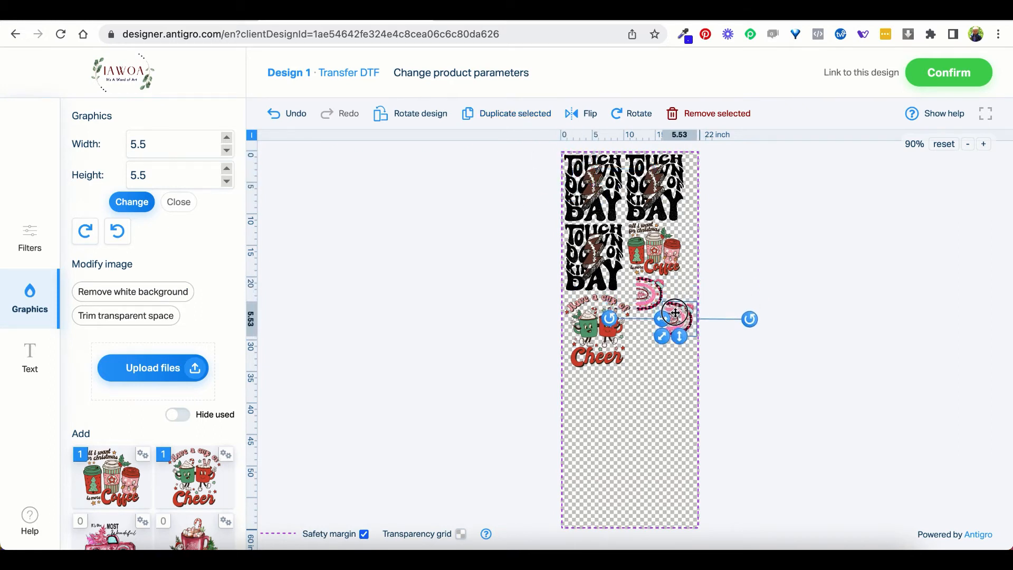
{"action": "left_click", "coordinate": [511, 113]}
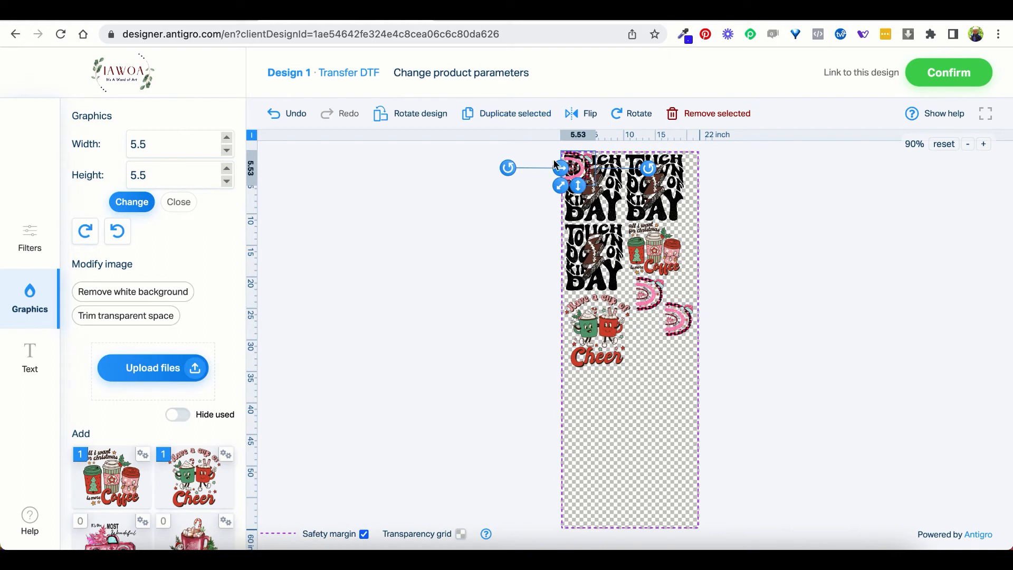
{"action": "left_click_drag", "start_coordinate": [580, 163], "coordinate": [645, 333]}
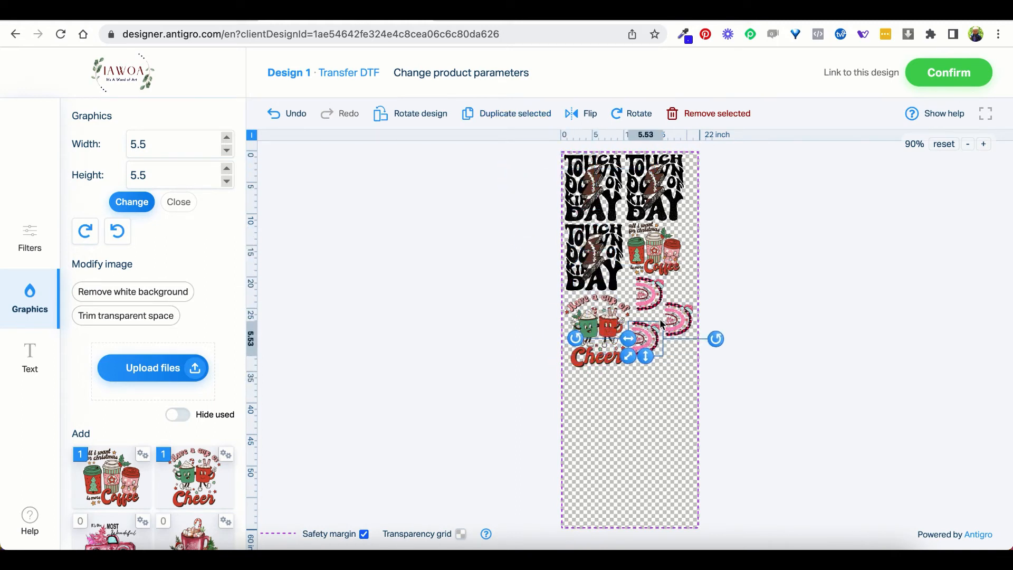
Align the rainbow copies, moving the lower one up closer to the first and the other directly beside the first
{"action": "left_click", "coordinate": [983, 144]}
{"action": "left_click", "coordinate": [983, 144]}
{"action": "left_click", "coordinate": [984, 144]}
{"action": "left_click", "coordinate": [983, 144]}
{"action": "left_click", "coordinate": [983, 144]}
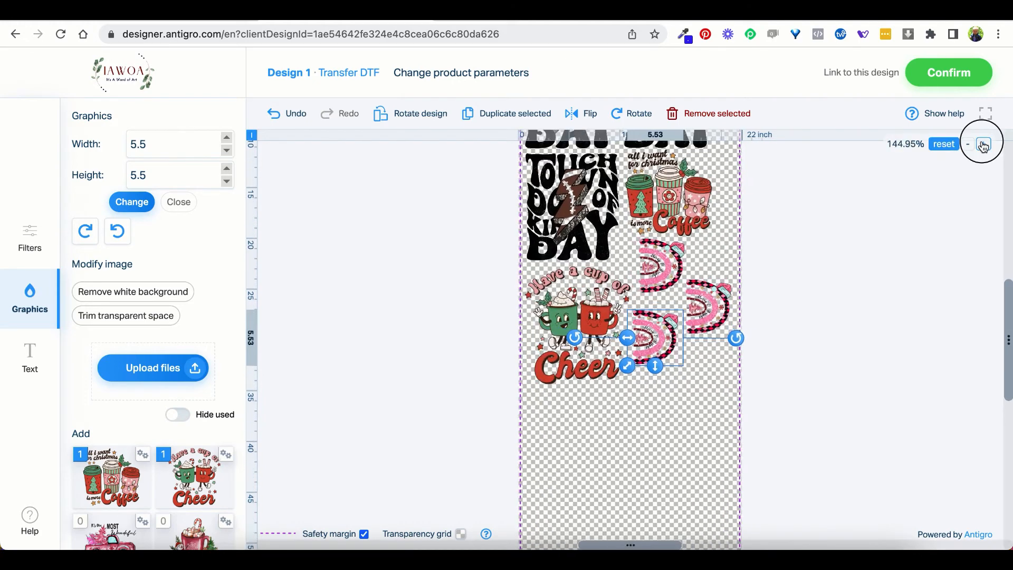
{"action": "left_click", "coordinate": [983, 144]}
{"action": "left_click", "coordinate": [984, 144]}
{"action": "left_click", "coordinate": [984, 144]}
{"action": "left_click", "coordinate": [983, 144]}
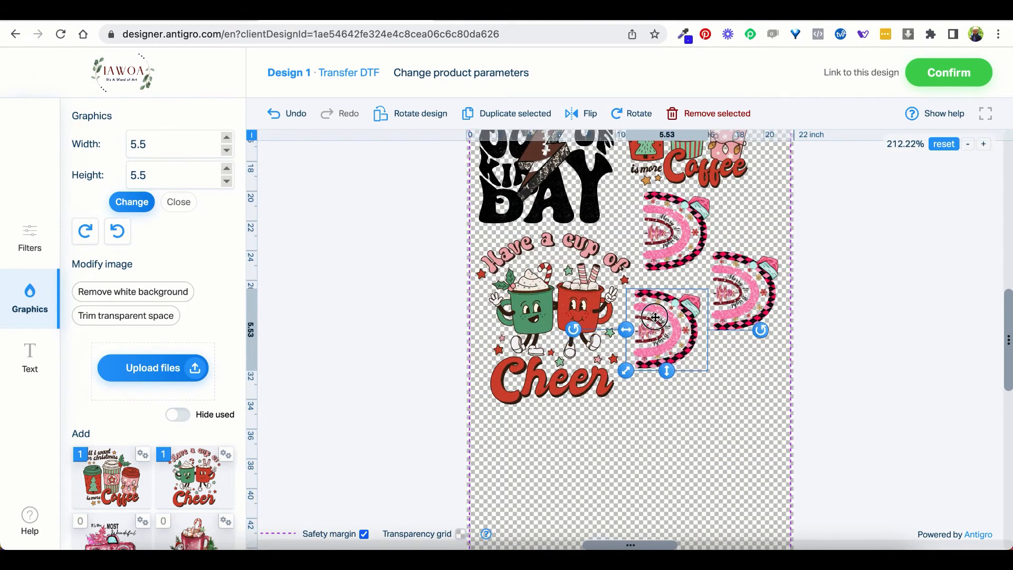
{"action": "left_click_drag", "start_coordinate": [655, 317], "coordinate": [656, 307]}
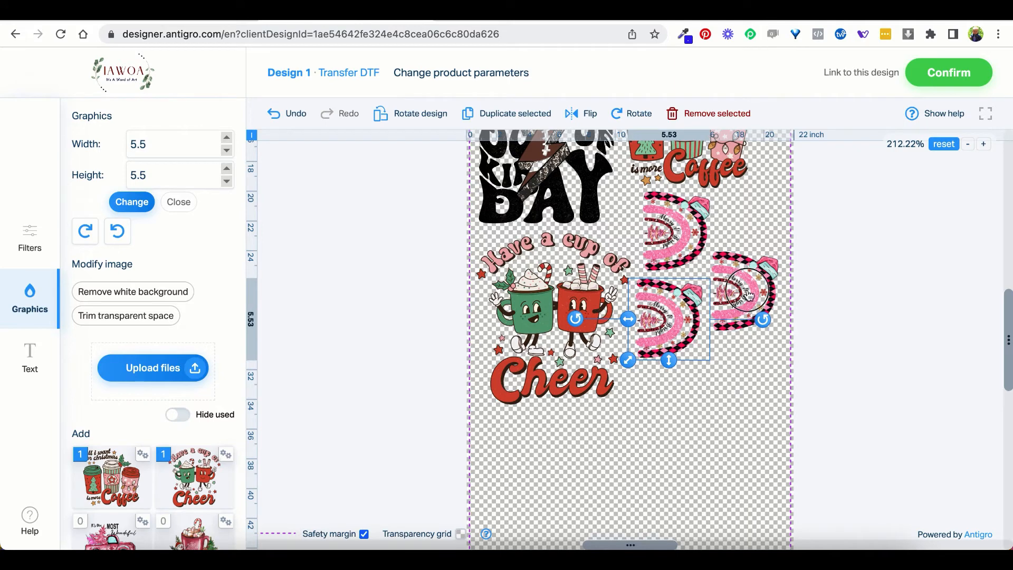
{"action": "left_click", "coordinate": [748, 294]}
{"action": "left_click_drag", "start_coordinate": [749, 285], "coordinate": [756, 229]}
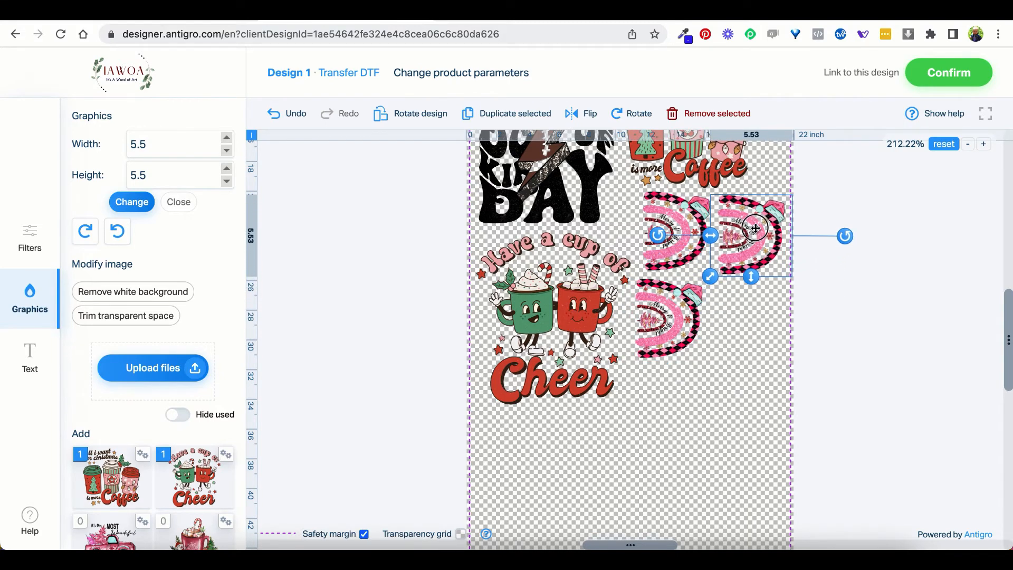
{"action": "left_click", "coordinate": [669, 337]}
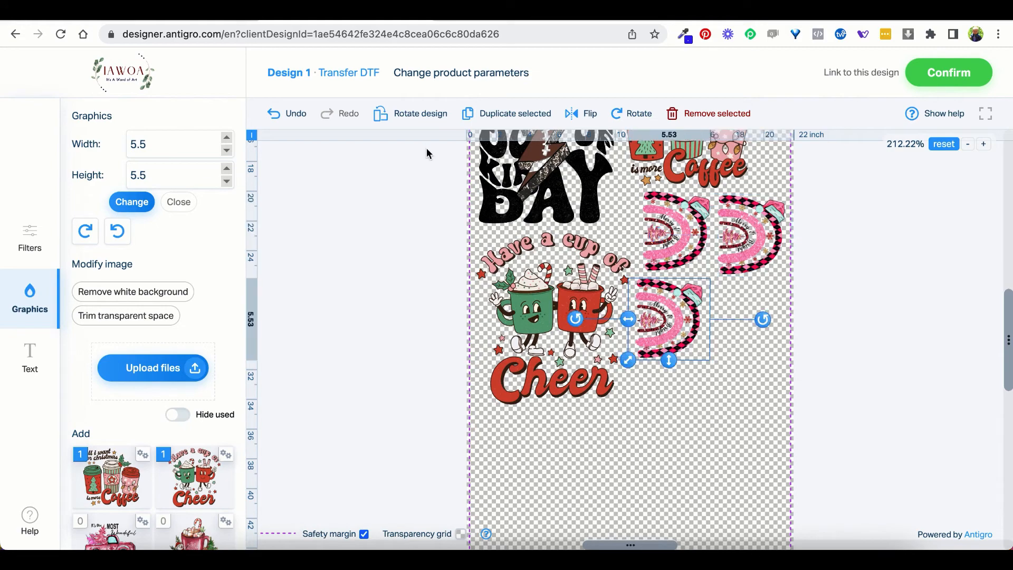
Duplicate the lower rotated rainbow graphic and place the copy directly to its right, forming a two-by-two block of rainbows
{"action": "left_click", "coordinate": [968, 145]}
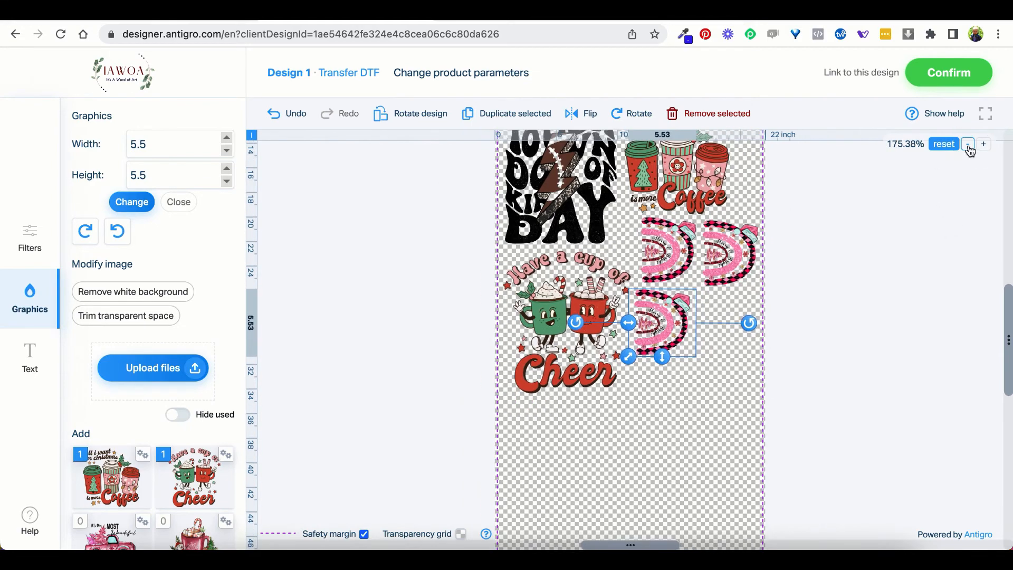
{"action": "left_click", "coordinate": [968, 146]}
{"action": "scroll", "coordinate": [639, 327], "scroll_direction": "up", "scroll_amount": 5}
{"action": "scroll", "coordinate": [639, 331], "scroll_direction": "down", "scroll_amount": 3}
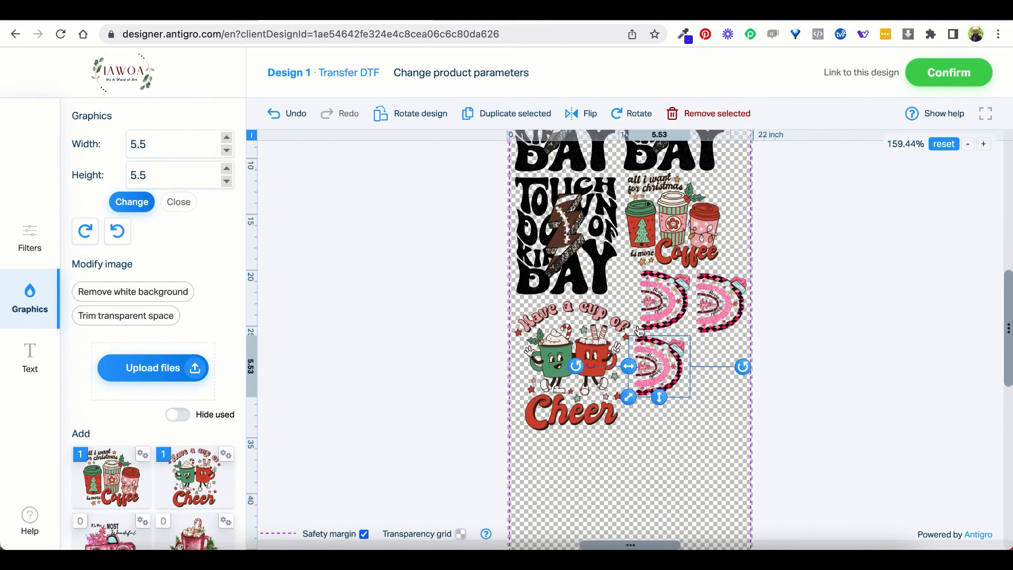
{"action": "left_click", "coordinate": [515, 113]}
{"action": "left_click_drag", "start_coordinate": [533, 229], "coordinate": [708, 520]}
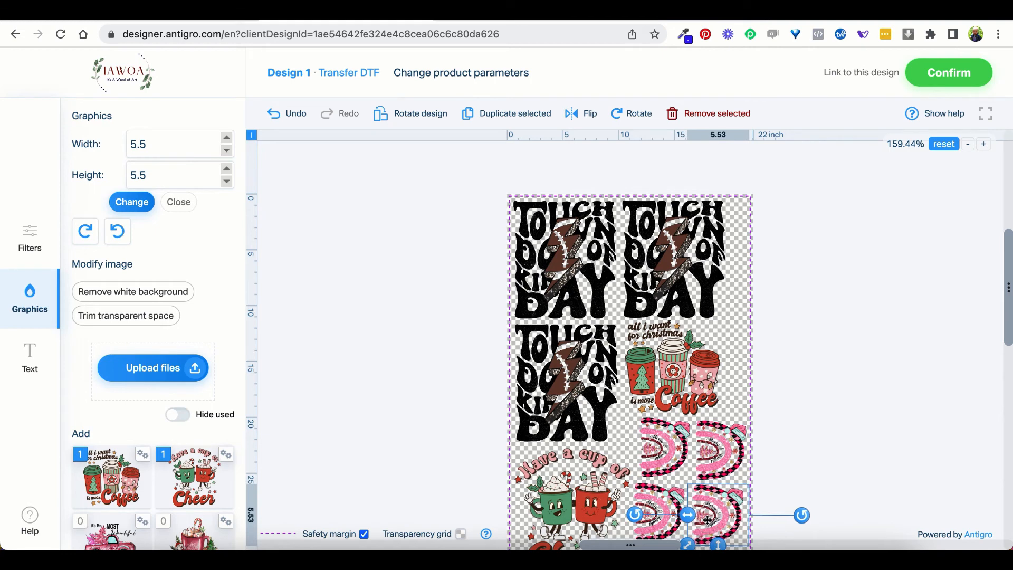
{"action": "scroll", "coordinate": [838, 377], "scroll_direction": "down", "scroll_amount": 5}
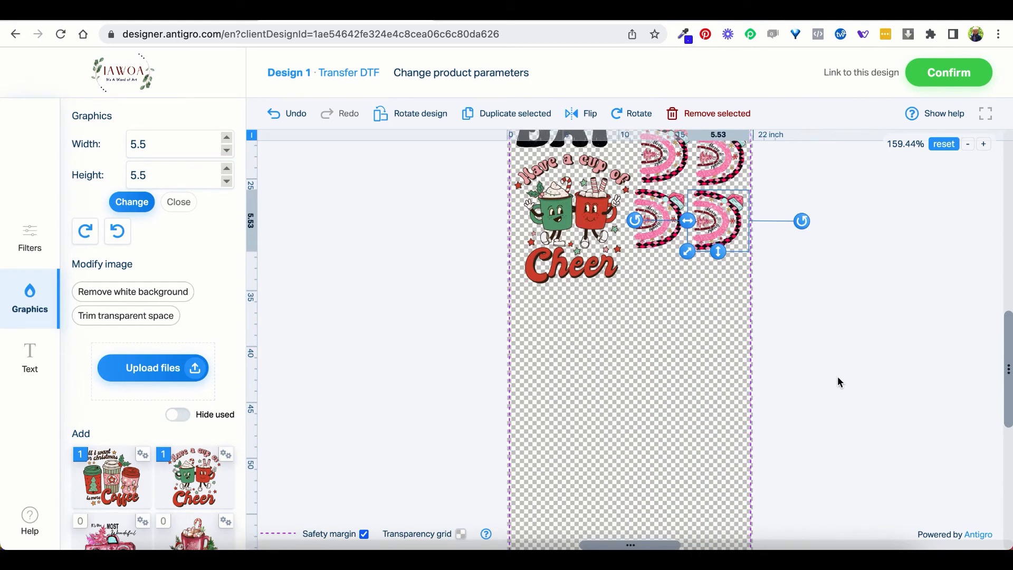
Deselect the rainbow copy, review the whole gang sheet, and confirm the design
{"action": "left_click", "coordinate": [840, 382]}
{"action": "scroll", "coordinate": [840, 382], "scroll_direction": "down", "scroll_amount": 5}
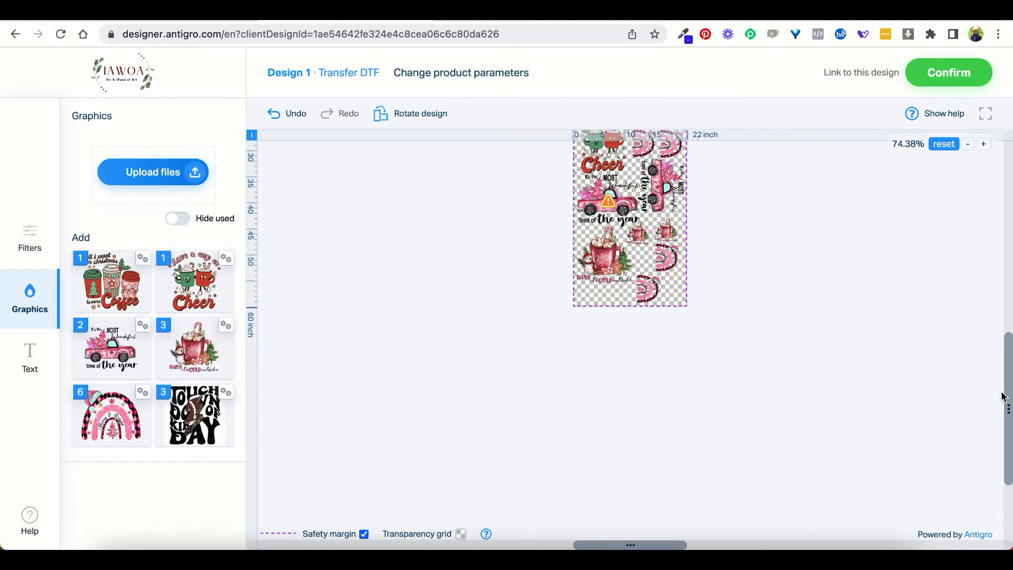
{"action": "left_click_drag", "start_coordinate": [1005, 393], "coordinate": [981, 321]}
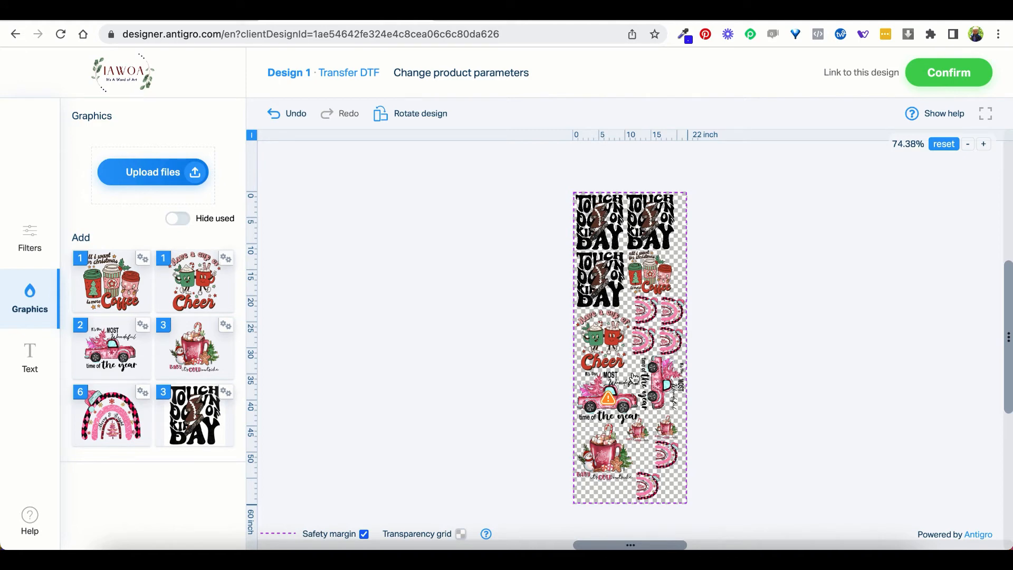
{"action": "left_click", "coordinate": [944, 70]}
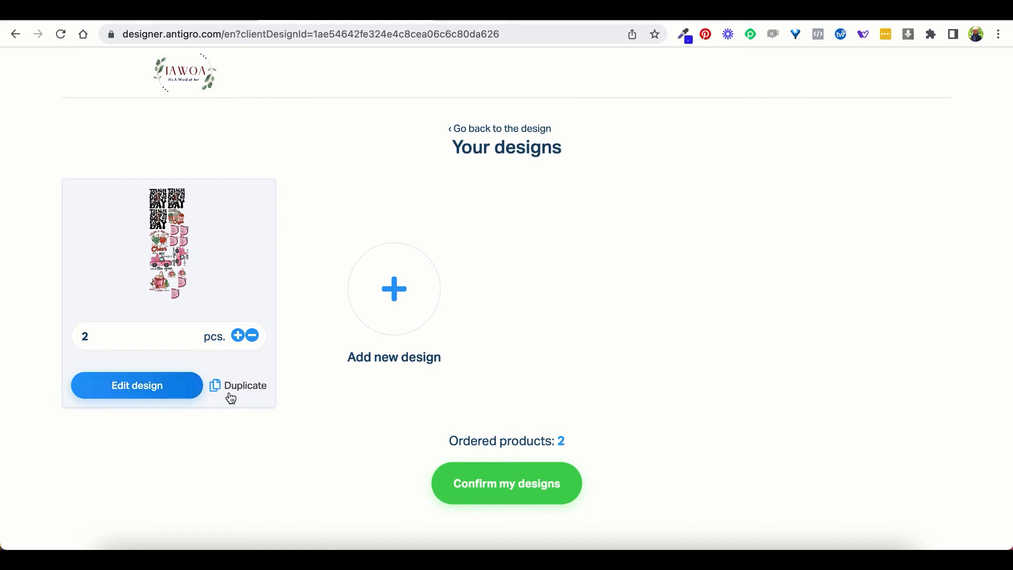
Reopen the design and apply the product parameters with 1 sheet and a 60 inch height
{"action": "left_click", "coordinate": [158, 391]}
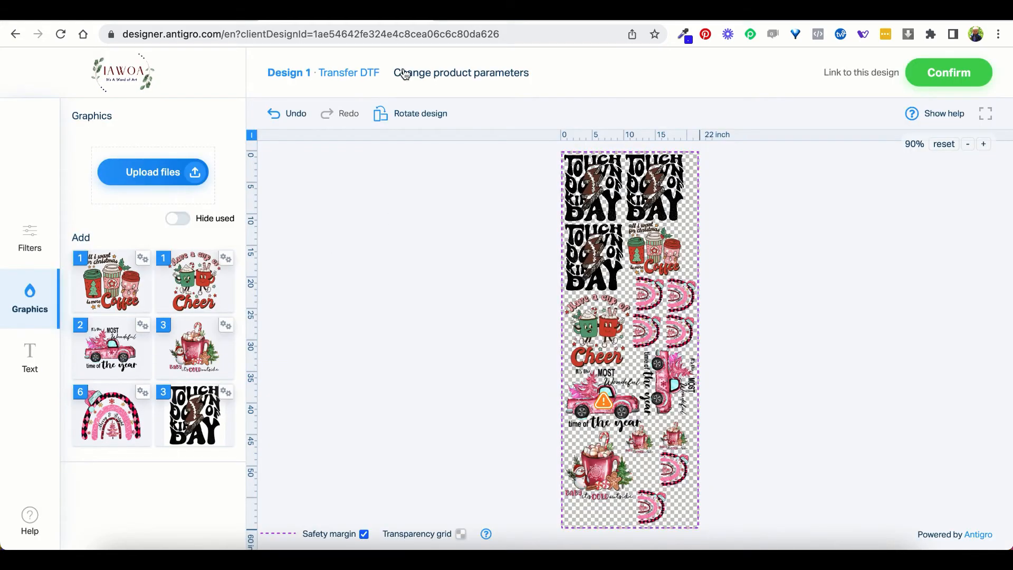
{"action": "left_click", "coordinate": [429, 74]}
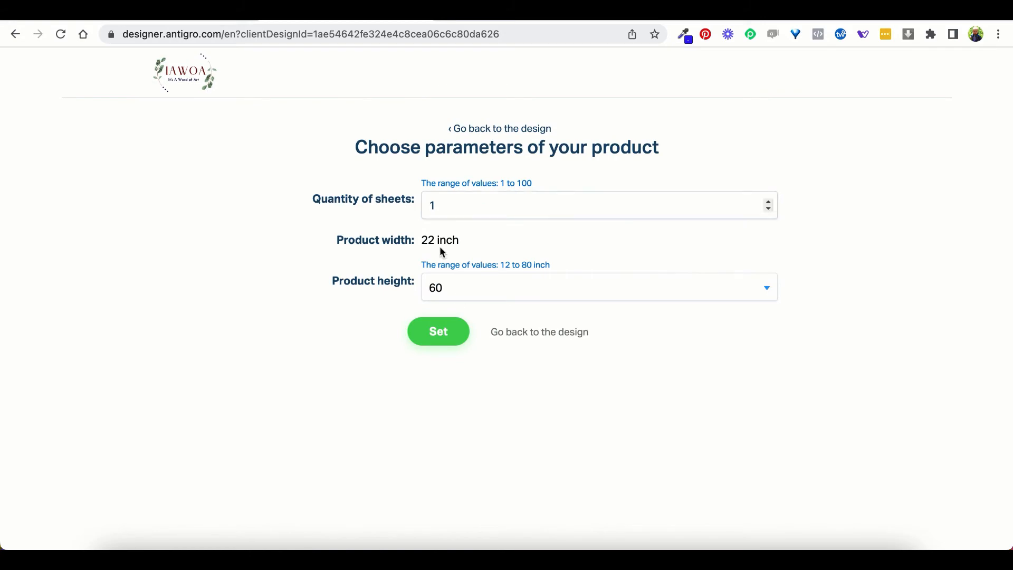
{"action": "left_click", "coordinate": [437, 333]}
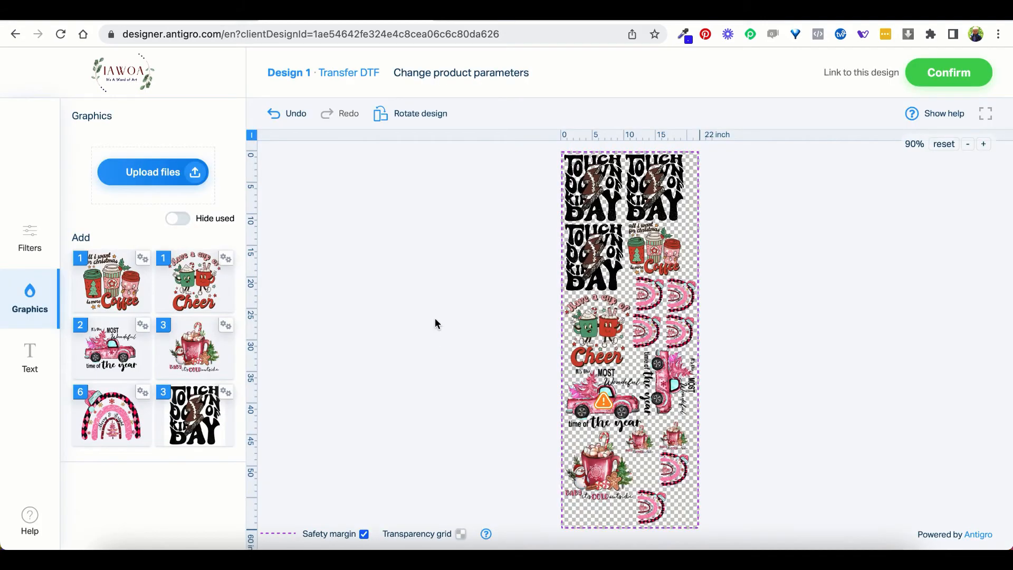
Confirm the gang sheet design and set its quantity to 2 pieces
{"action": "left_click", "coordinate": [952, 76]}
{"action": "left_click", "coordinate": [238, 335]}
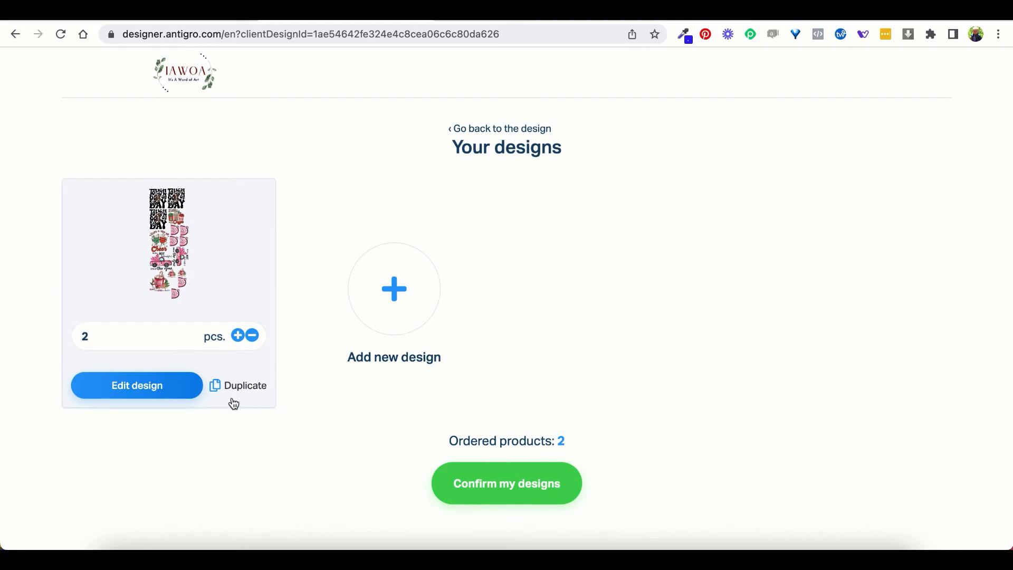
Duplicate the gang sheet design with a quantity of 1 piece, and open the copy in the editor before confirming it
{"action": "left_click", "coordinate": [245, 385]}
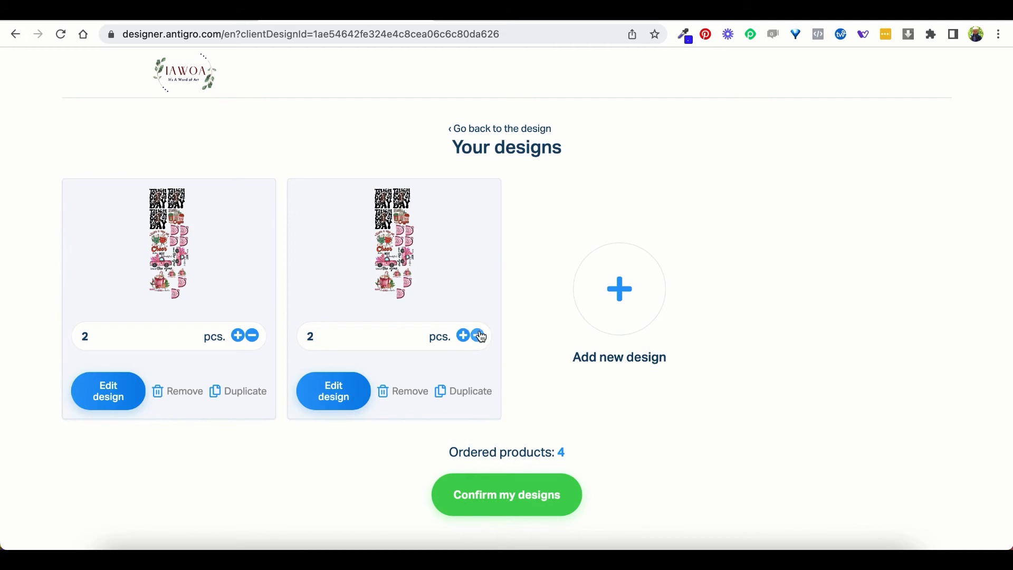
{"action": "left_click", "coordinate": [478, 336]}
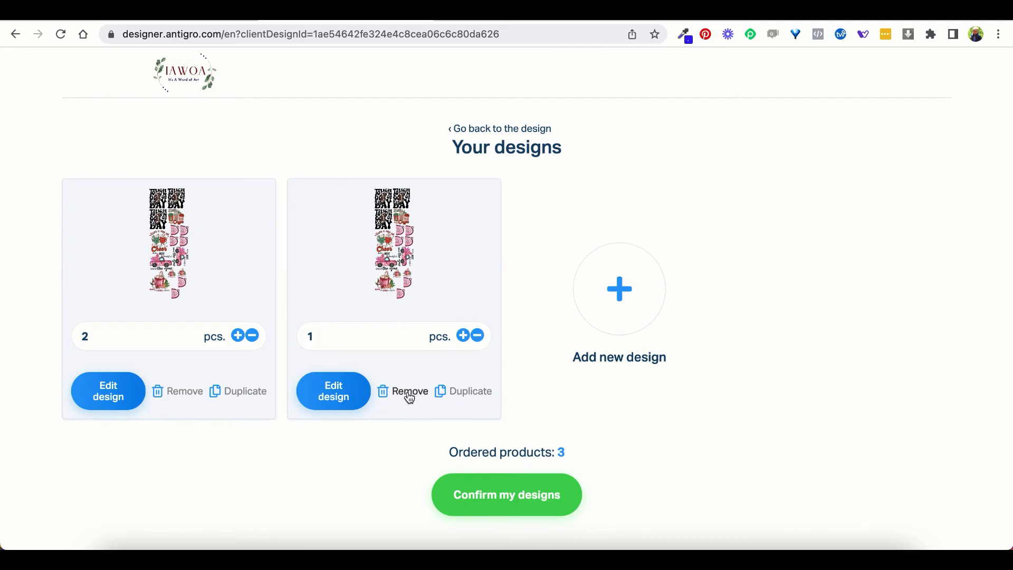
{"action": "left_click", "coordinate": [333, 391]}
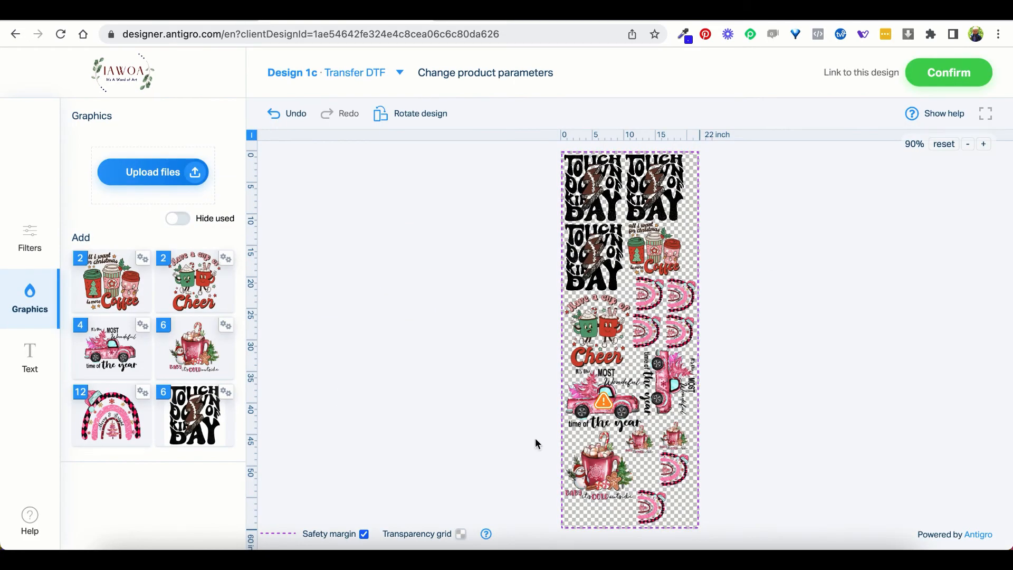
{"action": "left_click", "coordinate": [917, 82]}
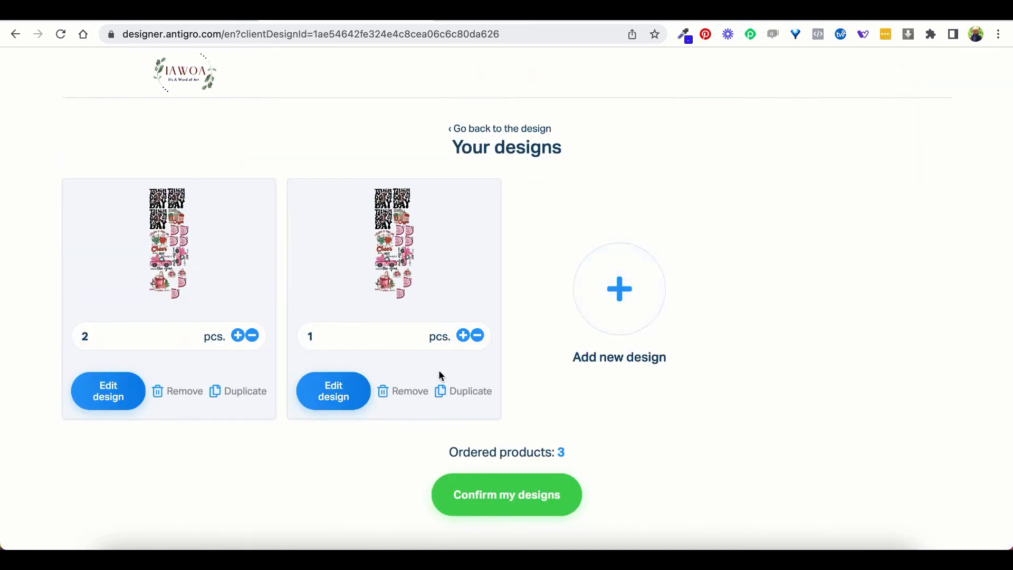
Remove the duplicated gang sheet design
{"action": "left_click", "coordinate": [396, 399]}
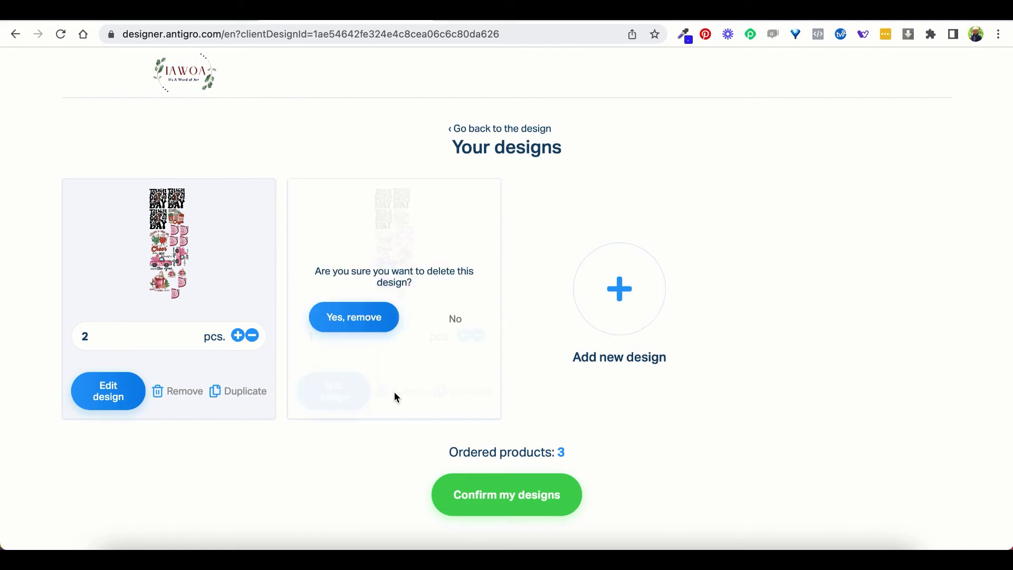
{"action": "left_click", "coordinate": [348, 314]}
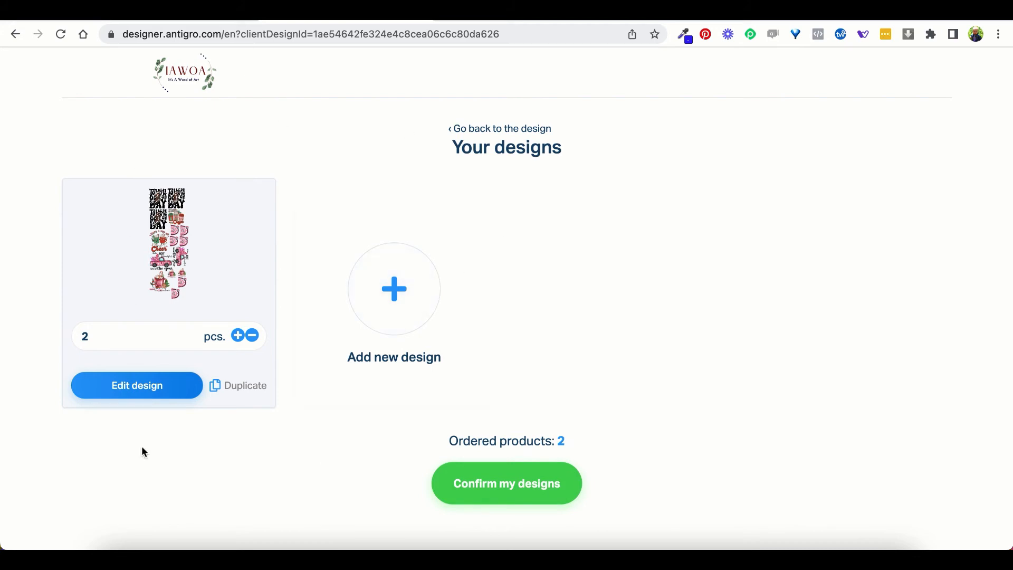
Confirm the designs for ordering and fill in the customer's name and e-mail on the summary form
{"action": "left_click", "coordinate": [520, 490]}
{"action": "scroll", "coordinate": [520, 491], "scroll_direction": "down", "scroll_amount": 1}
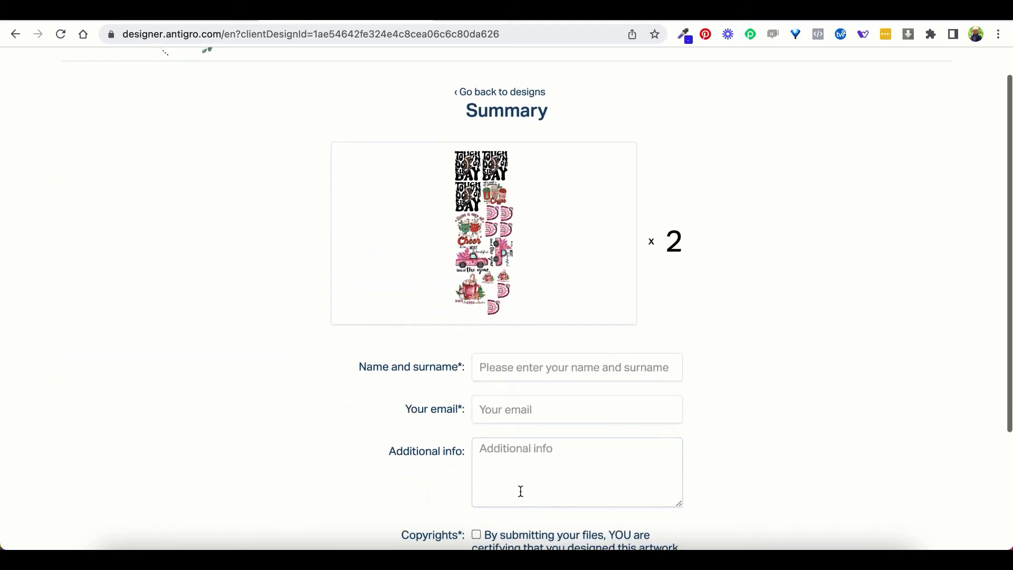
{"action": "left_click", "coordinate": [557, 358]}
{"action": "type", "text": "Tst"}
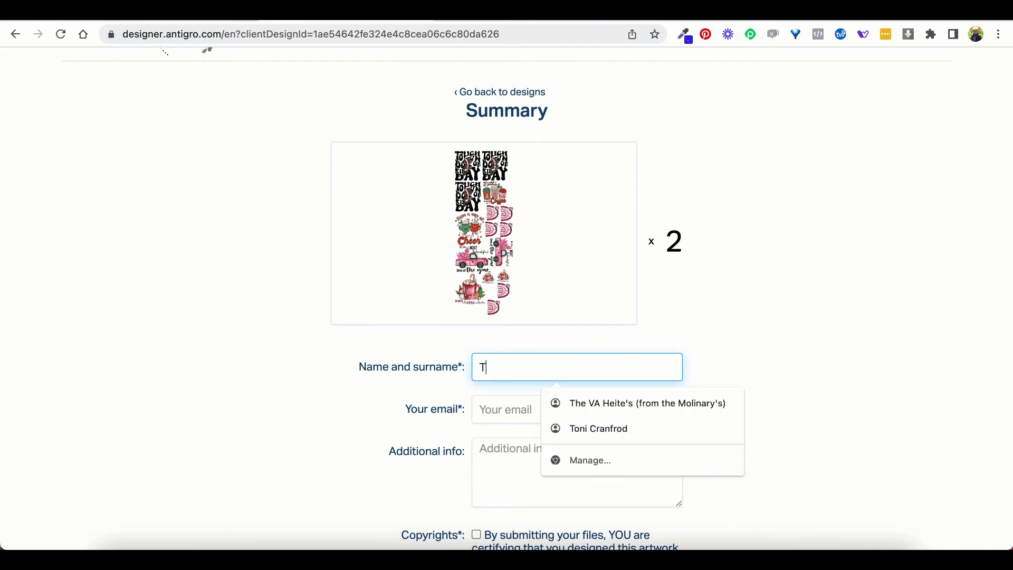
{"action": "key", "text": "BackSpace"}
{"action": "type", "text": "est"}
{"action": "key", "text": "Tab"}
{"action": "type", "text": "te"}
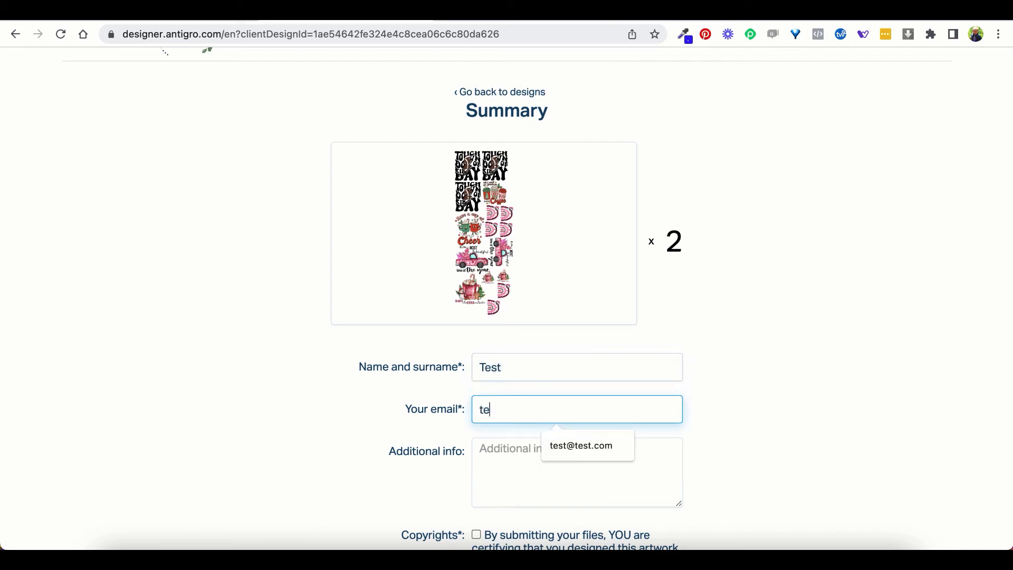
{"action": "type", "text": "st"}
{"action": "left_click", "coordinate": [580, 444]}
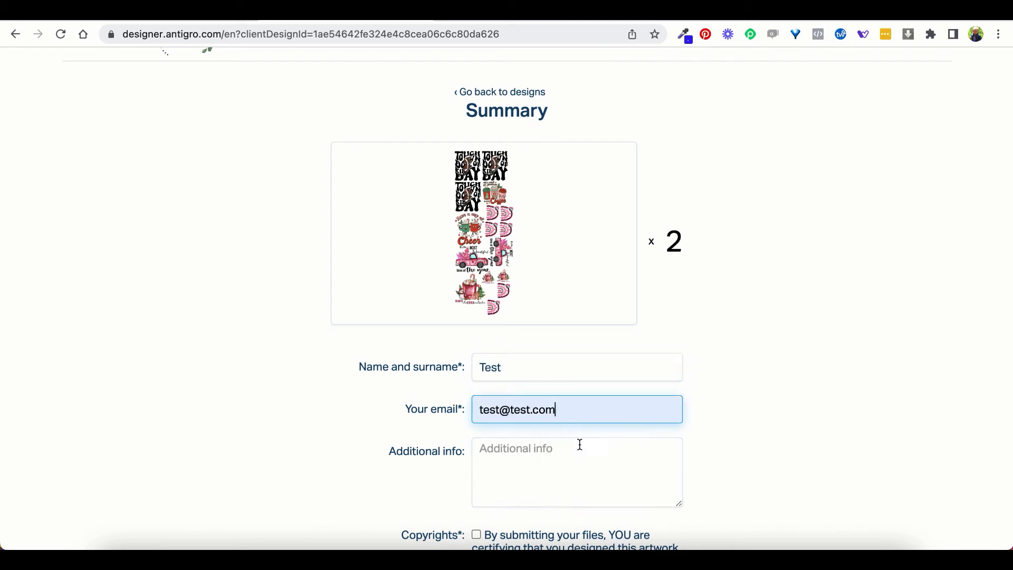
Accept the copyright certification and submit the design summary
{"action": "scroll", "coordinate": [546, 473], "scroll_direction": "down", "scroll_amount": 2}
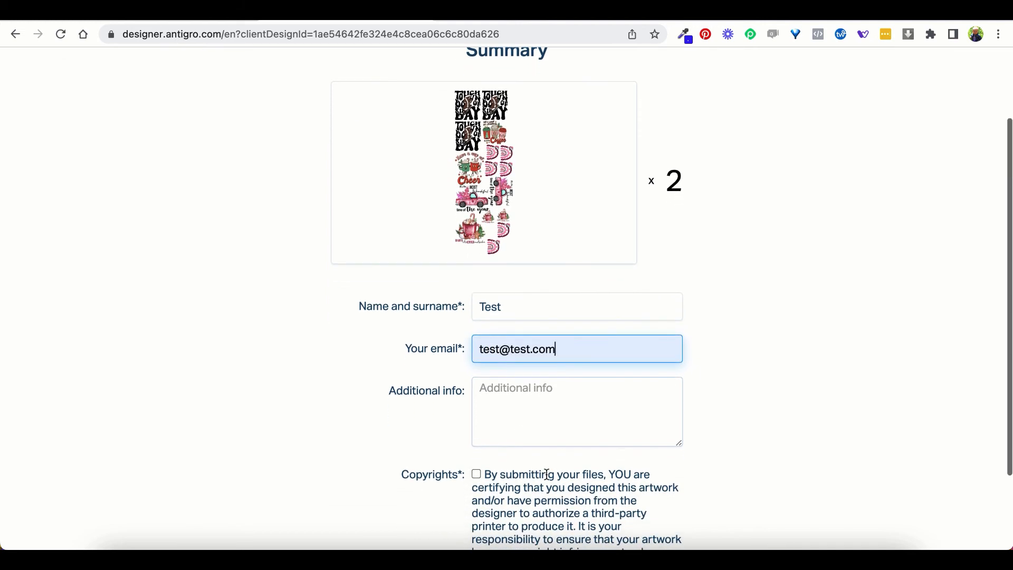
{"action": "scroll", "coordinate": [527, 396], "scroll_direction": "down", "scroll_amount": 2}
{"action": "left_click", "coordinate": [478, 425]}
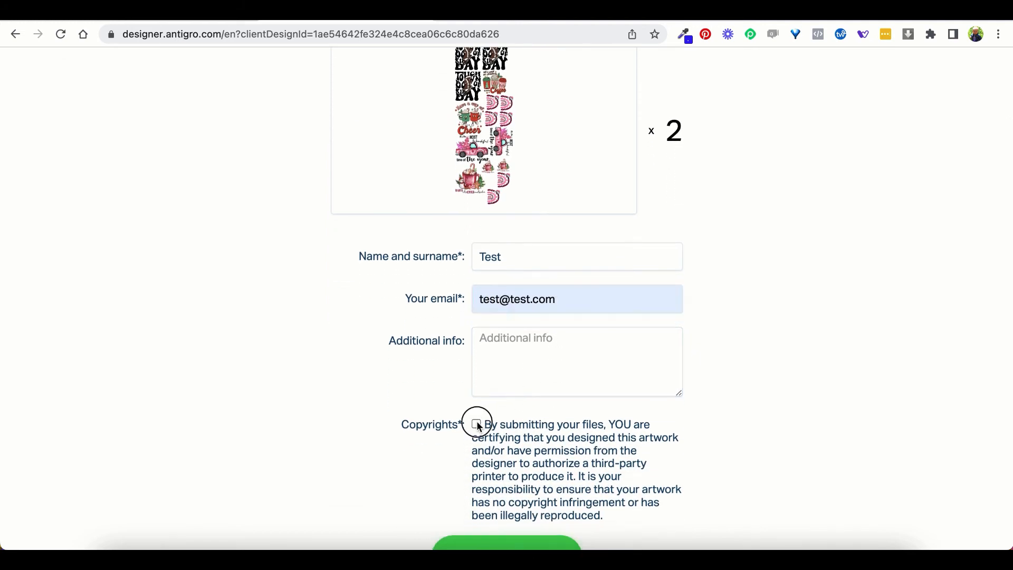
{"action": "scroll", "coordinate": [480, 428], "scroll_direction": "down", "scroll_amount": 2}
{"action": "left_click", "coordinate": [486, 514]}
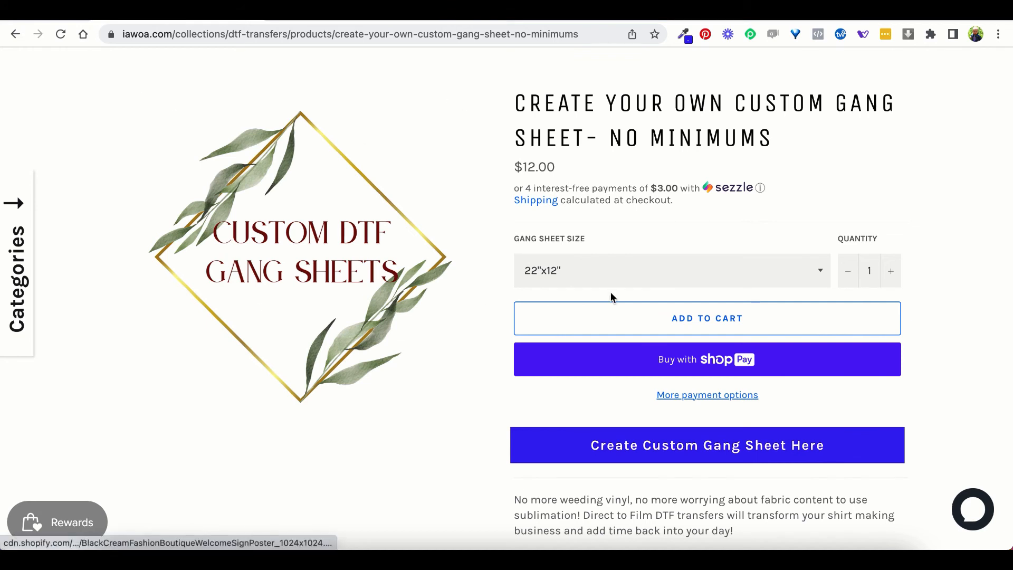
Add 2 gang sheets of size 22"x60" to the shop cart and open the cart for checkout
{"action": "left_click", "coordinate": [672, 271]}
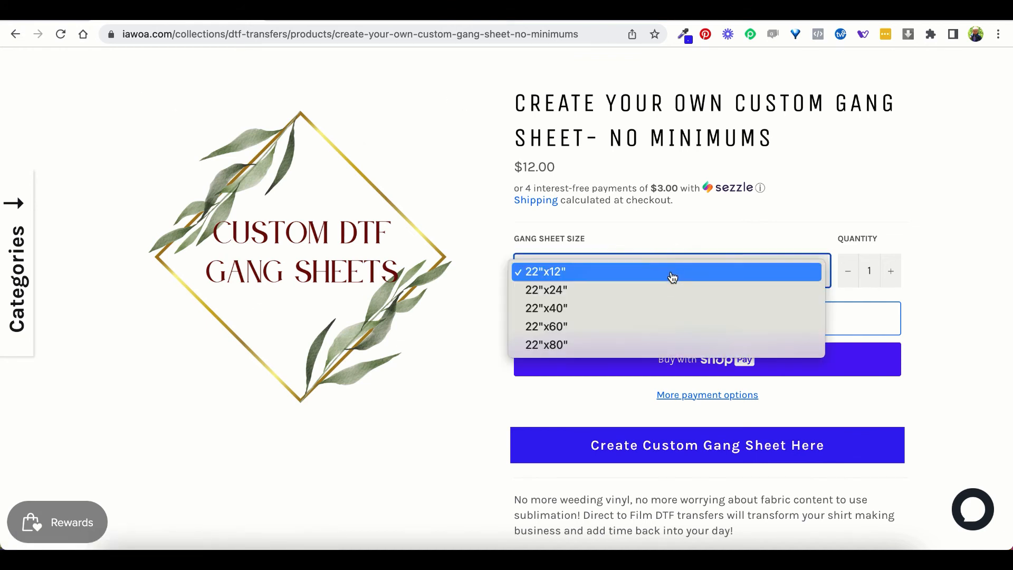
{"action": "left_click", "coordinate": [649, 327]}
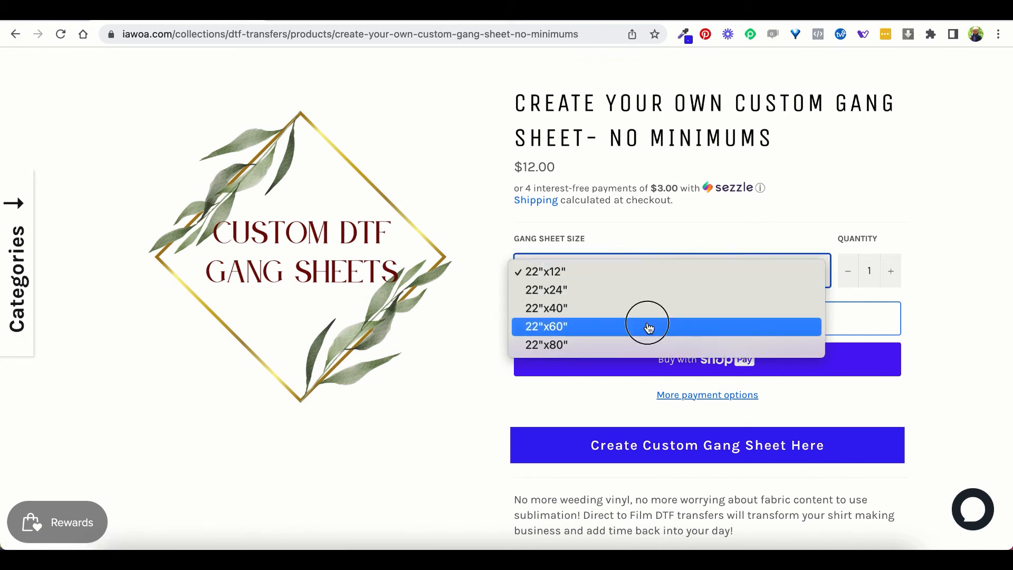
{"action": "left_click", "coordinate": [890, 270]}
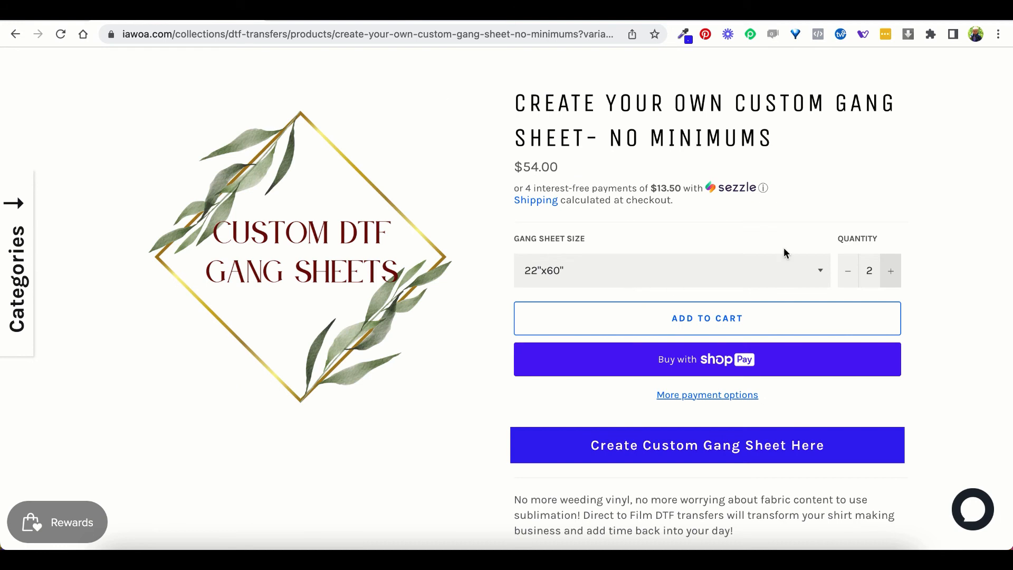
{"action": "left_click", "coordinate": [682, 325]}
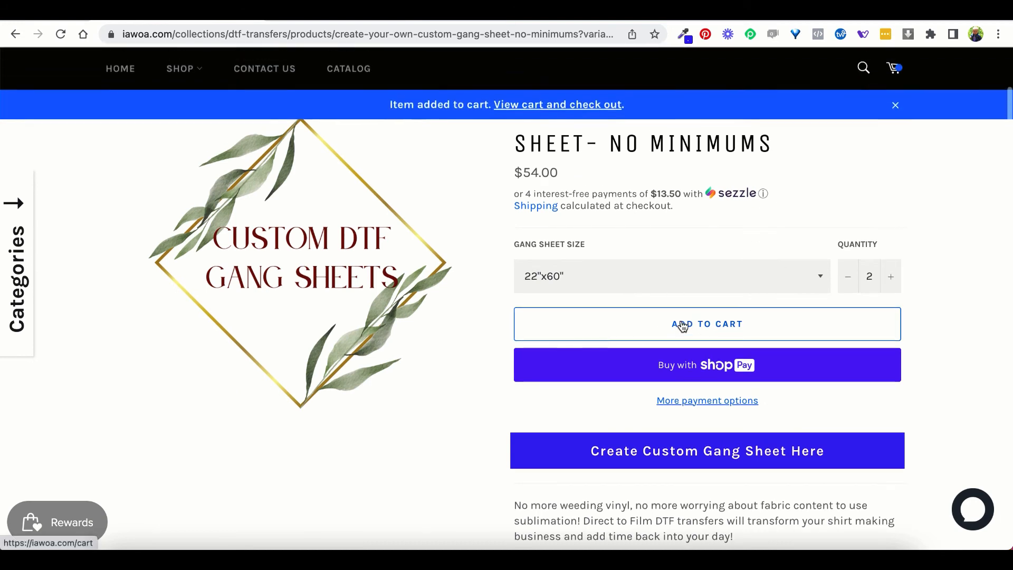
{"action": "left_click", "coordinate": [536, 106]}
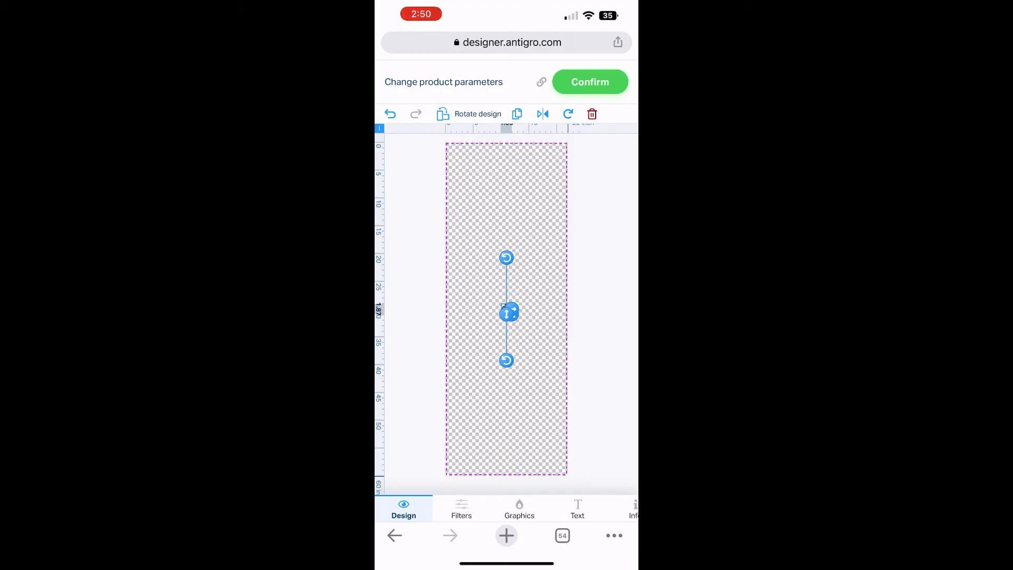
In the mobile designer, resize the dark blue pumpkin graphic to a width of 10 inches and move it to the sheet's upper-left corner
{"action": "scroll", "coordinate": [507, 509], "scroll_direction": "right", "scroll_amount": 1}
{"action": "left_click", "coordinate": [492, 509]}
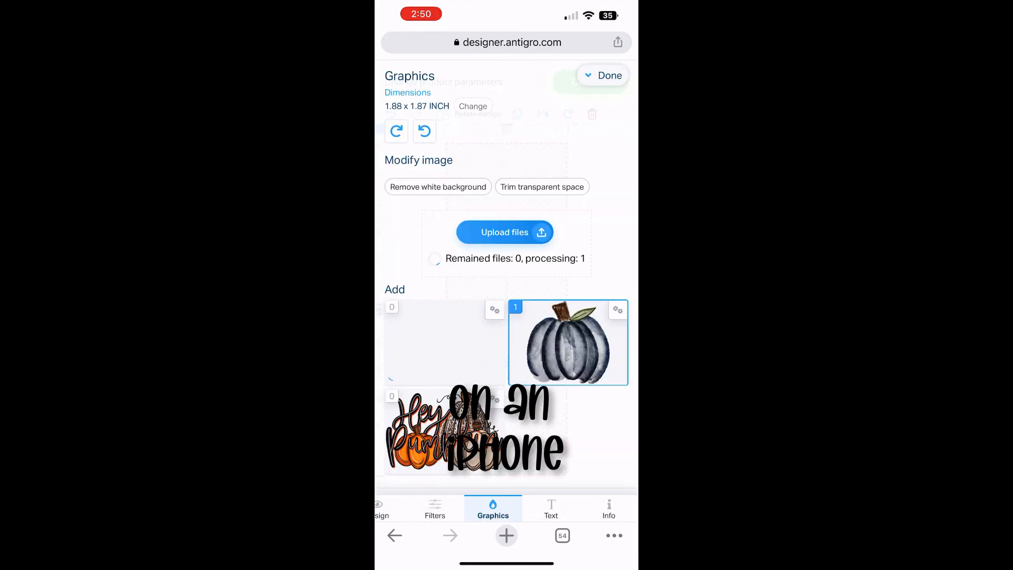
{"action": "left_click", "coordinate": [473, 106]}
{"action": "left_click", "coordinate": [538, 101]}
{"action": "key", "text": "BackSpace"}
{"action": "key", "text": "BackSpace"}
{"action": "key", "text": "BackSpace"}
{"action": "key", "text": "BackSpace"}
{"action": "type", "text": "10"}
{"action": "left_click", "coordinate": [538, 127]}
{"action": "left_click", "coordinate": [488, 150]}
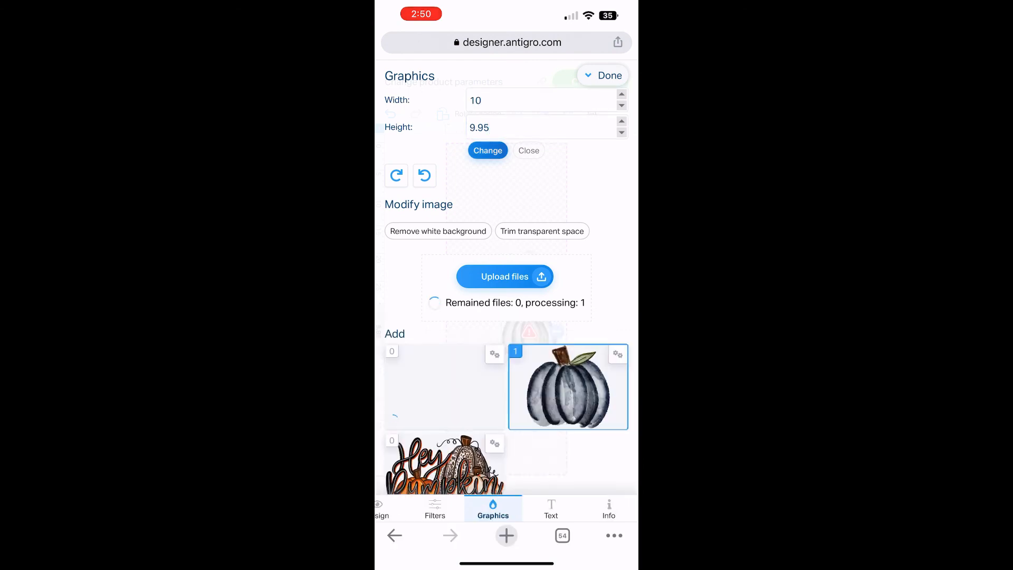
{"action": "left_click", "coordinate": [602, 76]}
{"action": "left_click_drag", "start_coordinate": [529, 333], "coordinate": [478, 177]}
Add the Hey Pumpkin graphic to the sheet and resize it to a width of 12 inches
{"action": "left_click", "coordinate": [492, 510]}
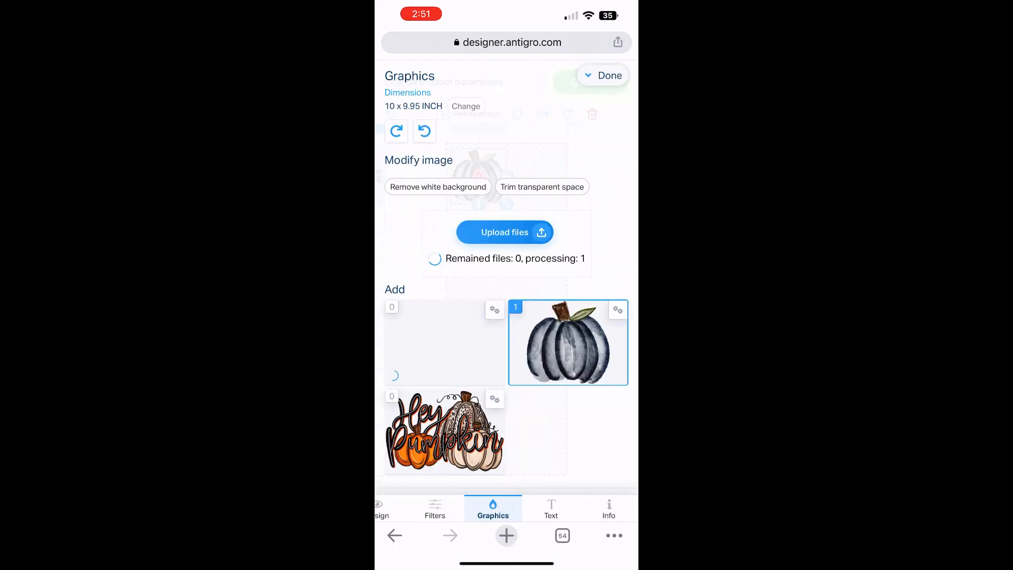
{"action": "left_click", "coordinate": [444, 432]}
{"action": "left_click", "coordinate": [492, 509]}
{"action": "left_click", "coordinate": [465, 106]}
{"action": "left_click", "coordinate": [483, 100]}
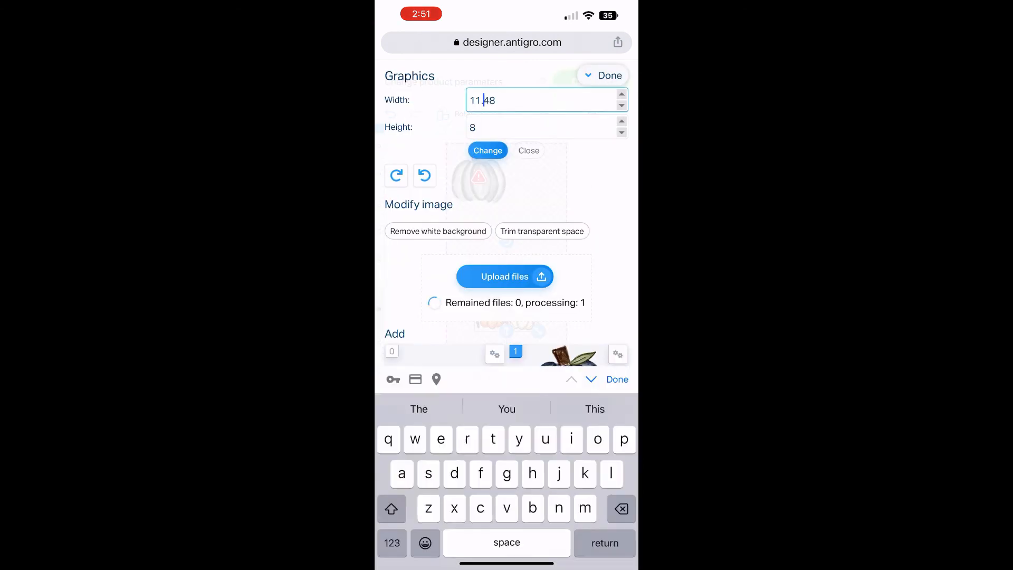
{"action": "double_click", "coordinate": [488, 100]}
{"action": "key", "text": "BackSpace"}
{"action": "key", "text": "BackSpace"}
{"action": "key", "text": "BackSpace"}
{"action": "key", "text": "BackSpace"}
{"action": "type", "text": "12"}
{"action": "left_click", "coordinate": [488, 150]}
{"action": "left_click", "coordinate": [603, 75]}
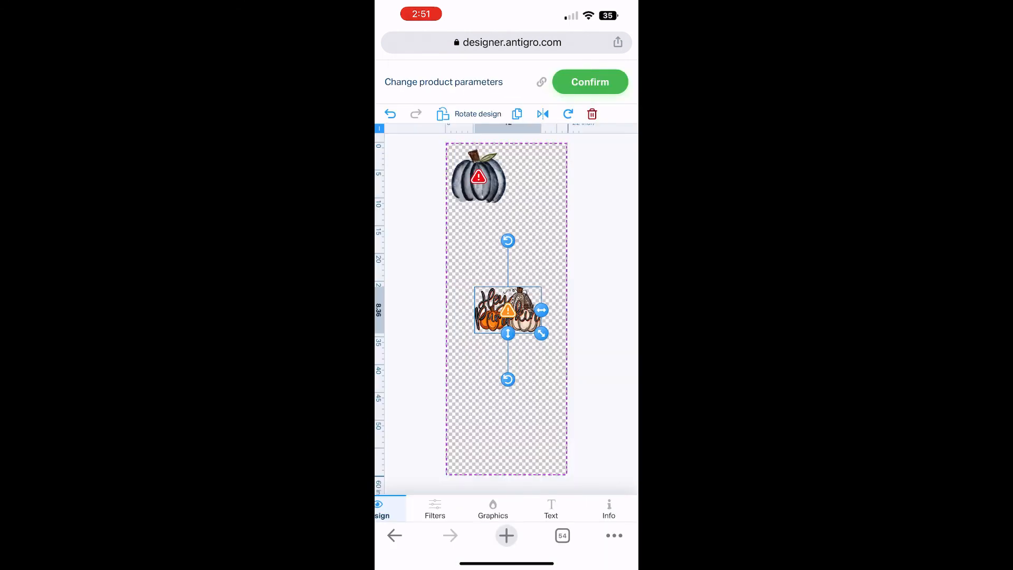
Rotate the Hey Pumpkin graphic a quarter turn clockwise and place it directly to the right of the blue pumpkin
{"action": "left_click_drag", "start_coordinate": [508, 241], "coordinate": [576, 312]}
{"action": "left_click_drag", "start_coordinate": [507, 310], "coordinate": [538, 182]}
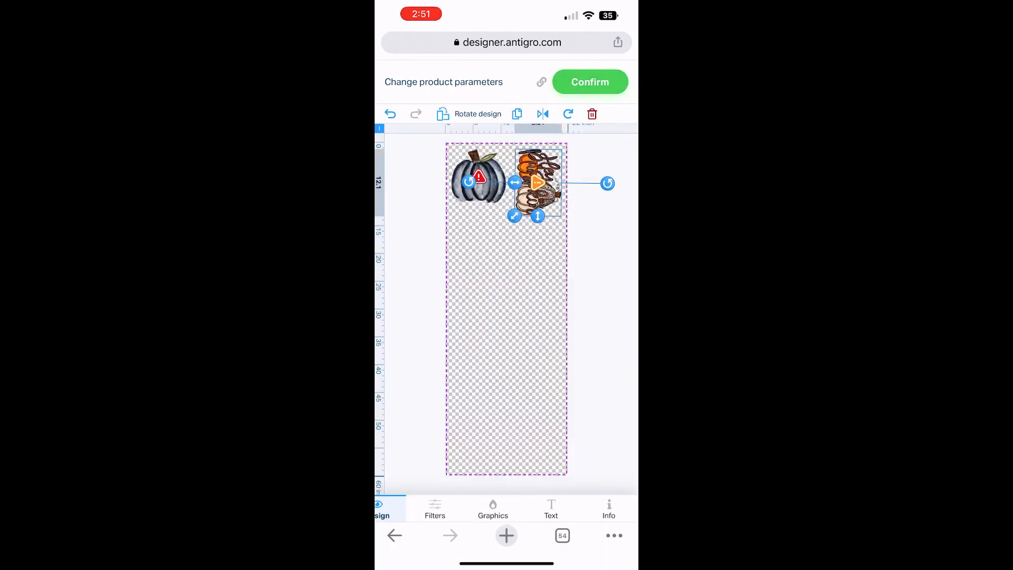
Add another uploaded graphic to the sheet below the pumpkins and enter a width of 5.4 inches for it
{"action": "left_click", "coordinate": [493, 509]}
{"action": "left_click", "coordinate": [568, 342]}
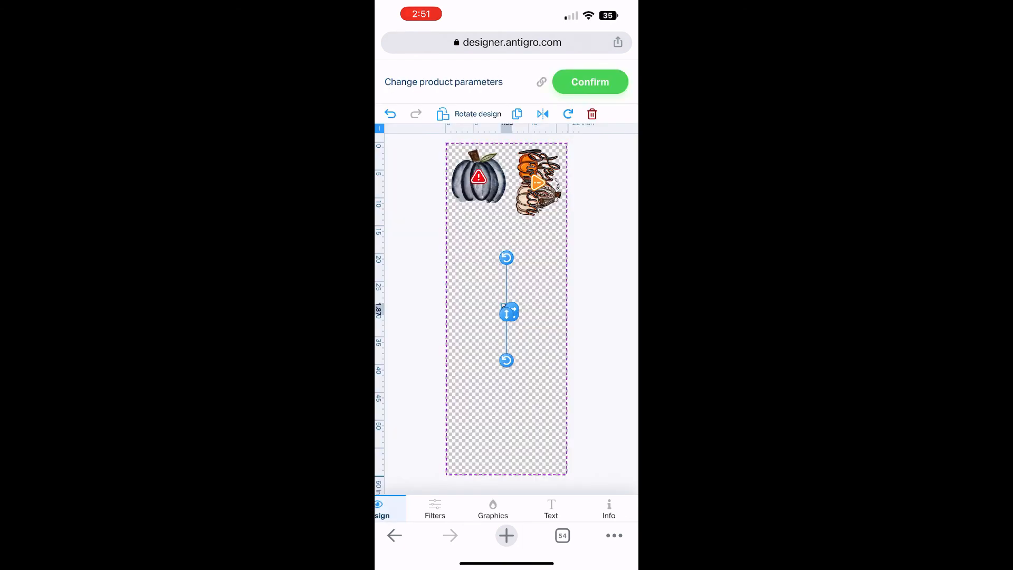
{"action": "left_click", "coordinate": [493, 509]}
{"action": "left_click", "coordinate": [473, 107]}
{"action": "left_click", "coordinate": [541, 99]}
{"action": "key", "text": "BackSpace"}
{"action": "key", "text": "BackSpace"}
{"action": "key", "text": "BackSpace"}
{"action": "key", "text": "BackSpace"}
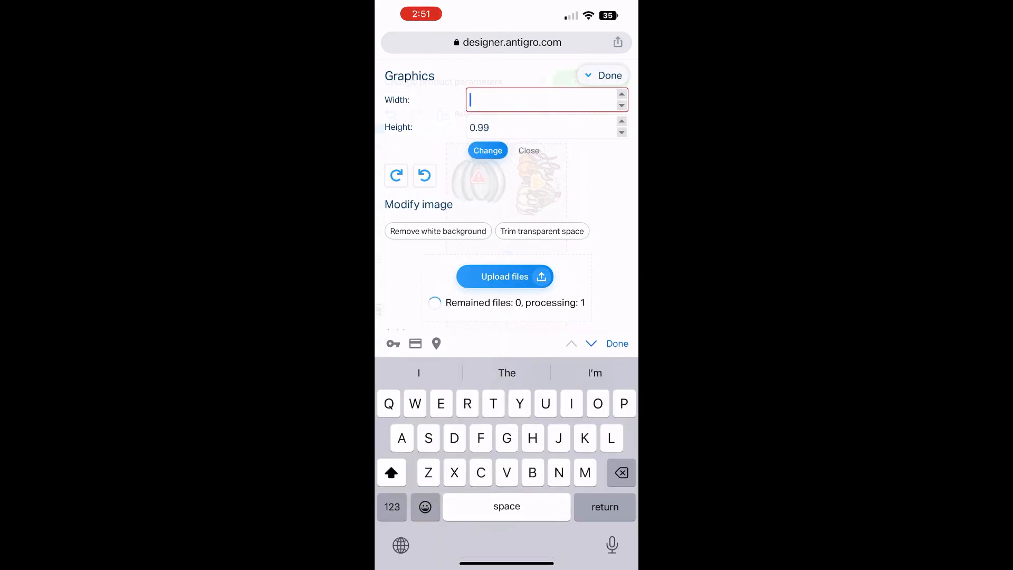
{"action": "type", "text": "5.4"}
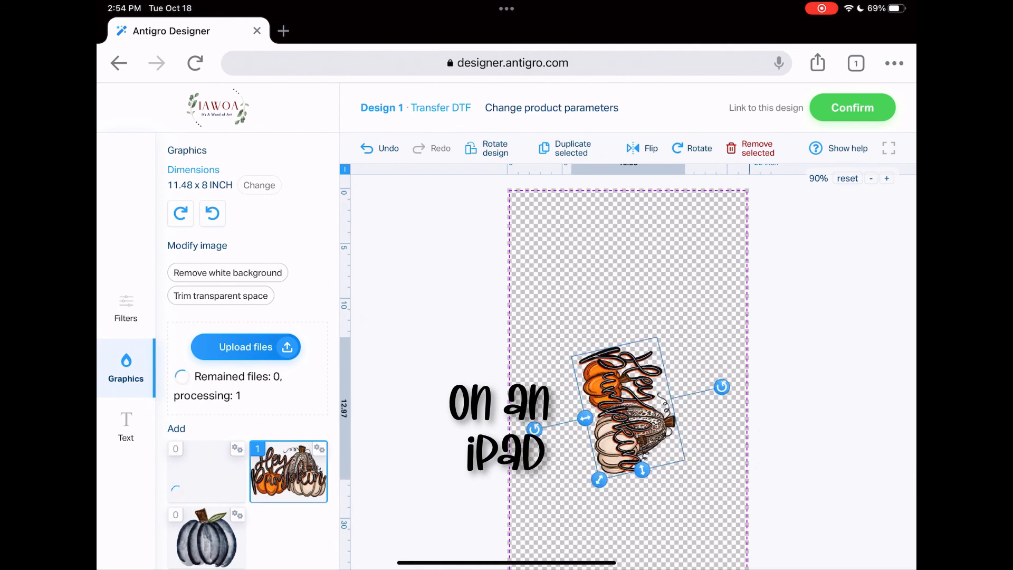
On the iPad sheet, resize the second Hey Pumpkin graphic to a width of 8.5 inches and place it upright beside the first one
{"action": "left_click", "coordinate": [259, 184]}
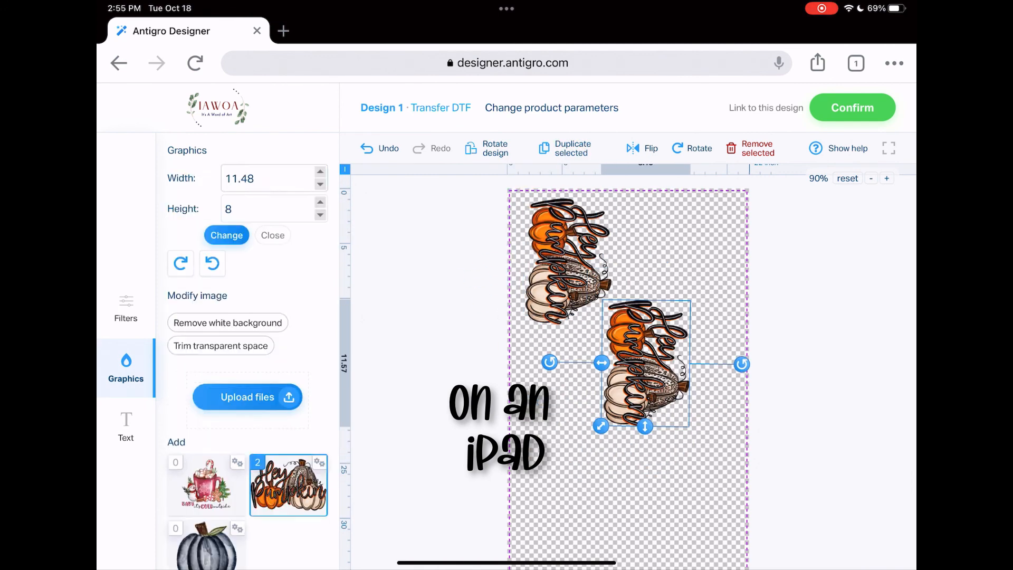
{"action": "left_click", "coordinate": [266, 178]}
{"action": "key", "text": "BackSpace"}
{"action": "key", "text": "BackSpace"}
{"action": "key", "text": "BackSpace"}
{"action": "key", "text": "BackSpace"}
{"action": "key", "text": "BackSpace"}
{"action": "type", "text": "8.5"}
{"action": "left_click", "coordinate": [226, 235]}
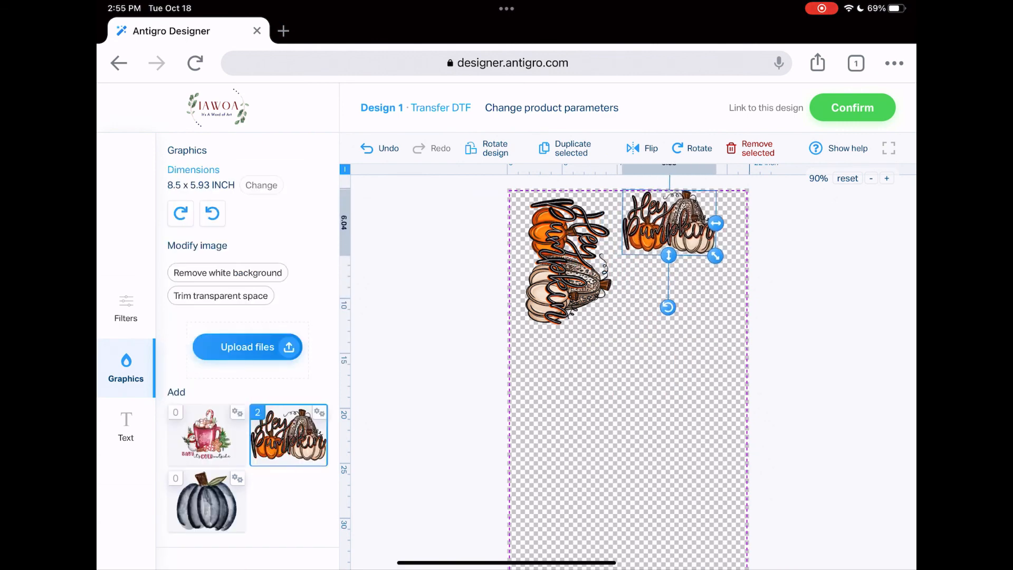
{"action": "left_click", "coordinate": [691, 148]}
{"action": "left_click", "coordinate": [697, 193]}
Add the Baby It's Cold Outside mug graphic with its transparent space trimmed and its height set to 10.5 inches
{"action": "left_click", "coordinate": [206, 293]}
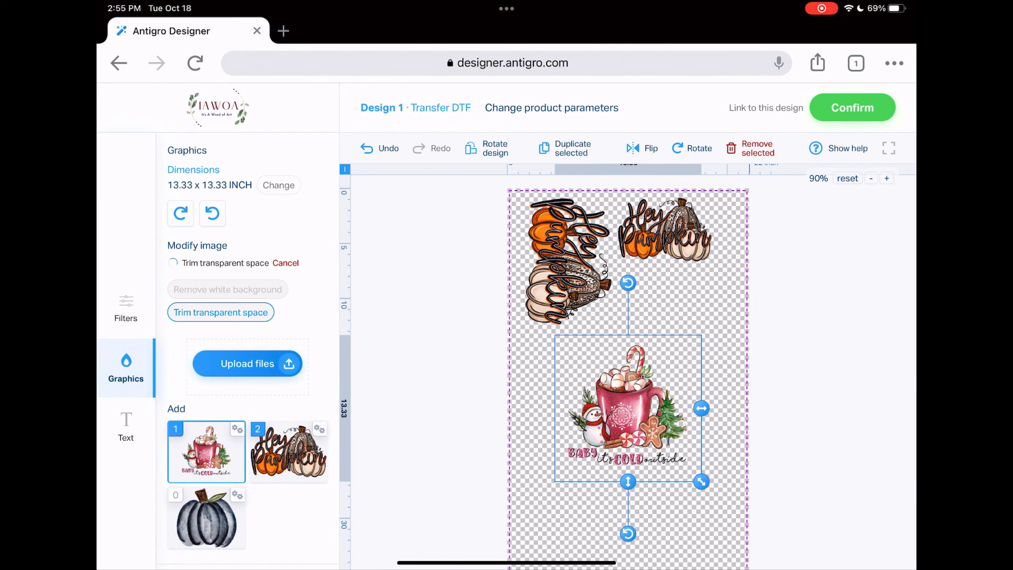
{"action": "left_click", "coordinate": [278, 184]}
{"action": "left_click", "coordinate": [269, 207]}
{"action": "key", "text": "BackSpace"}
{"action": "key", "text": "BackSpace"}
{"action": "key", "text": "BackSpace"}
{"action": "key", "text": "BackSpace"}
{"action": "key", "text": "BackSpace"}
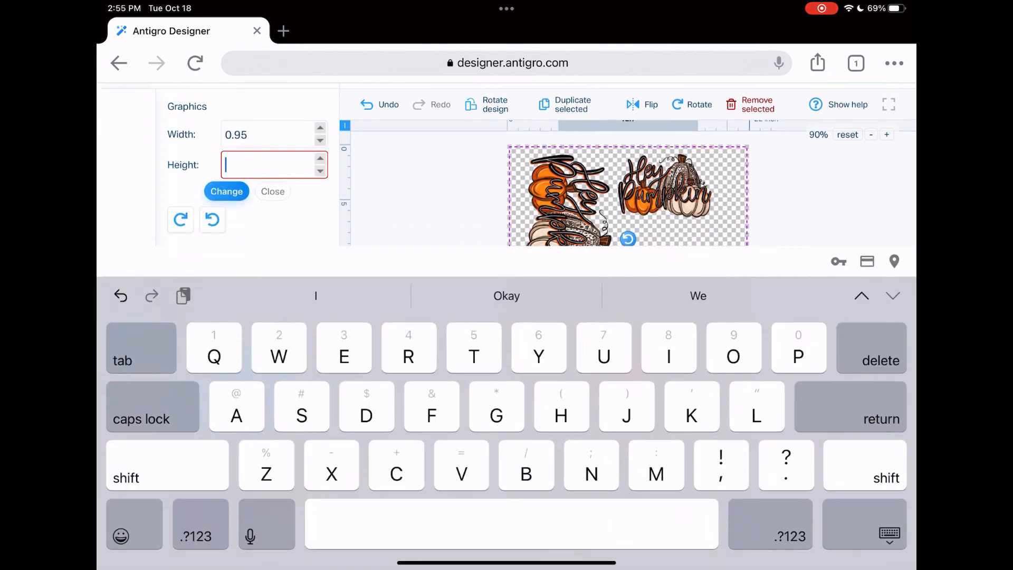
{"action": "type", "text": "10.5"}
{"action": "left_click", "coordinate": [227, 191]}
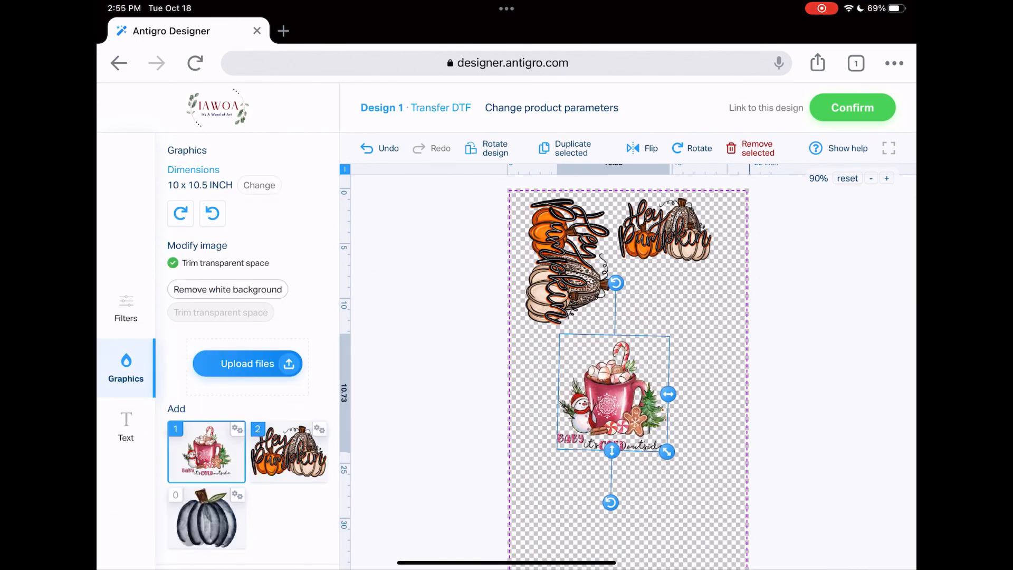
Rotate the mug graphic a quarter turn clockwise and place it directly below the smaller Hey Pumpkin graphic
{"action": "left_click", "coordinate": [691, 148]}
{"action": "left_click_drag", "start_coordinate": [614, 393], "coordinate": [678, 320]}
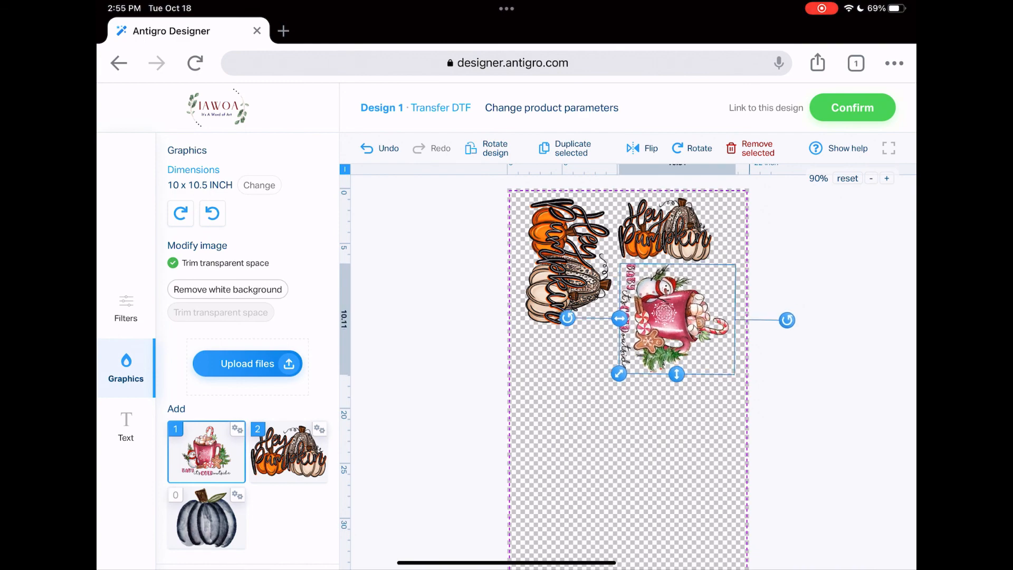